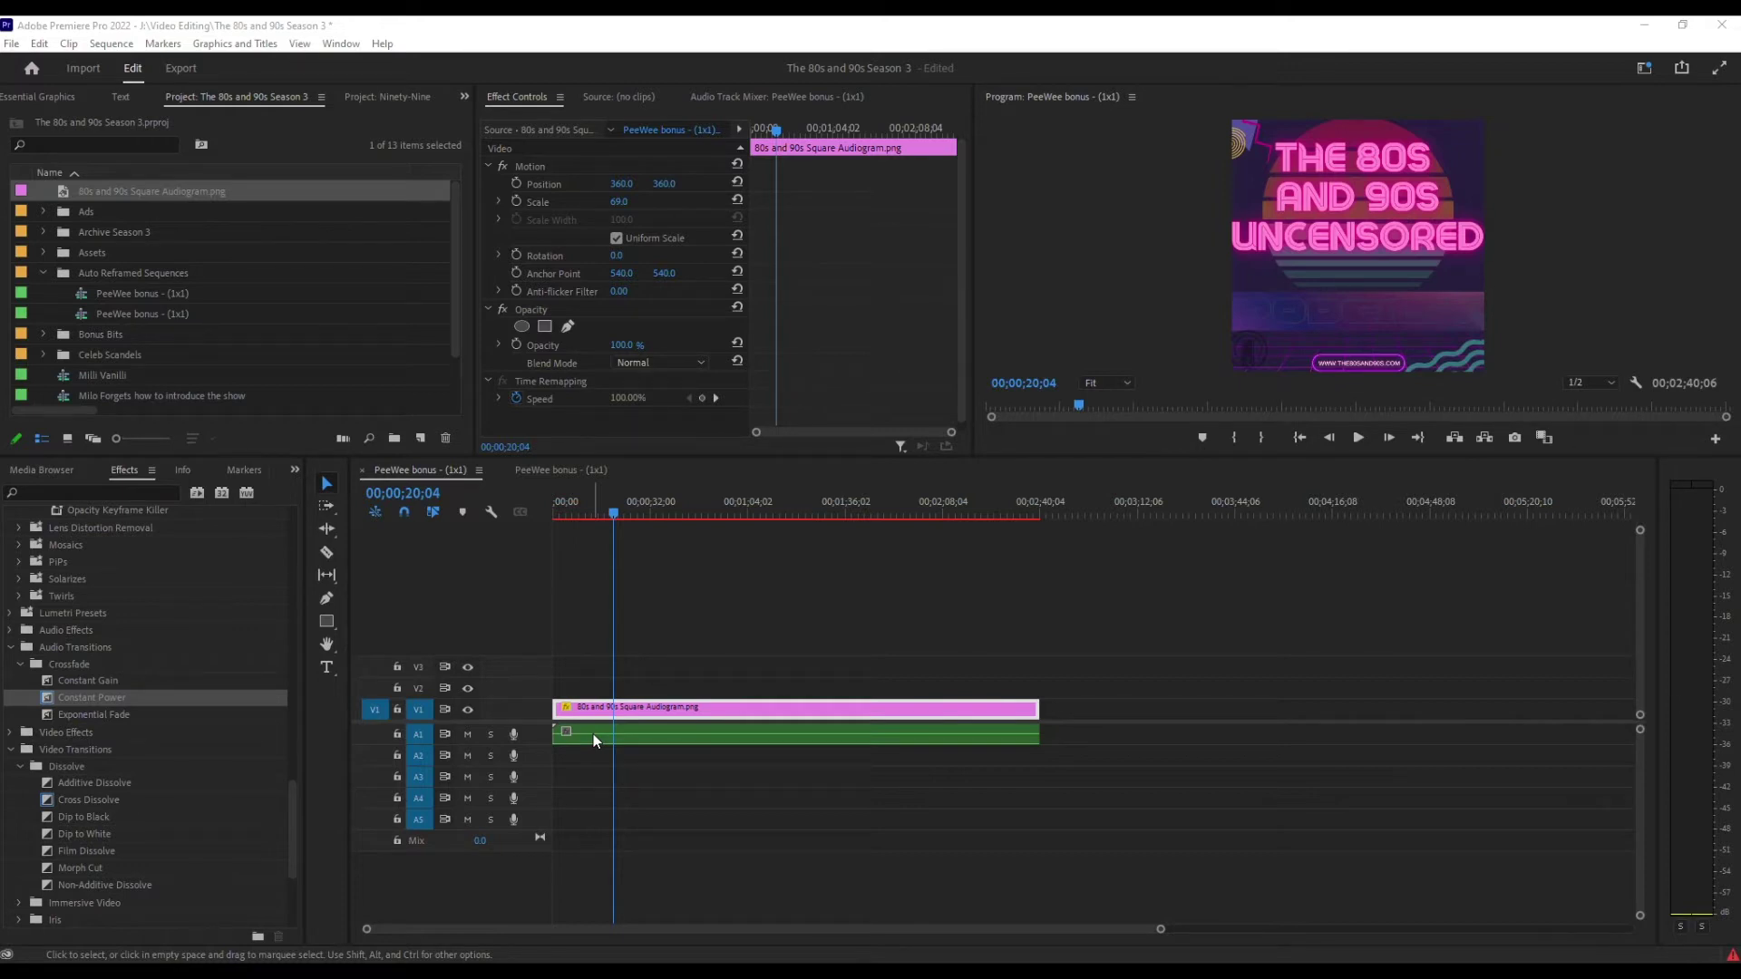
# Step: In the podcast artwork sequence, select both clips and replace them with an After Effects composition
pyautogui.click(559, 468)
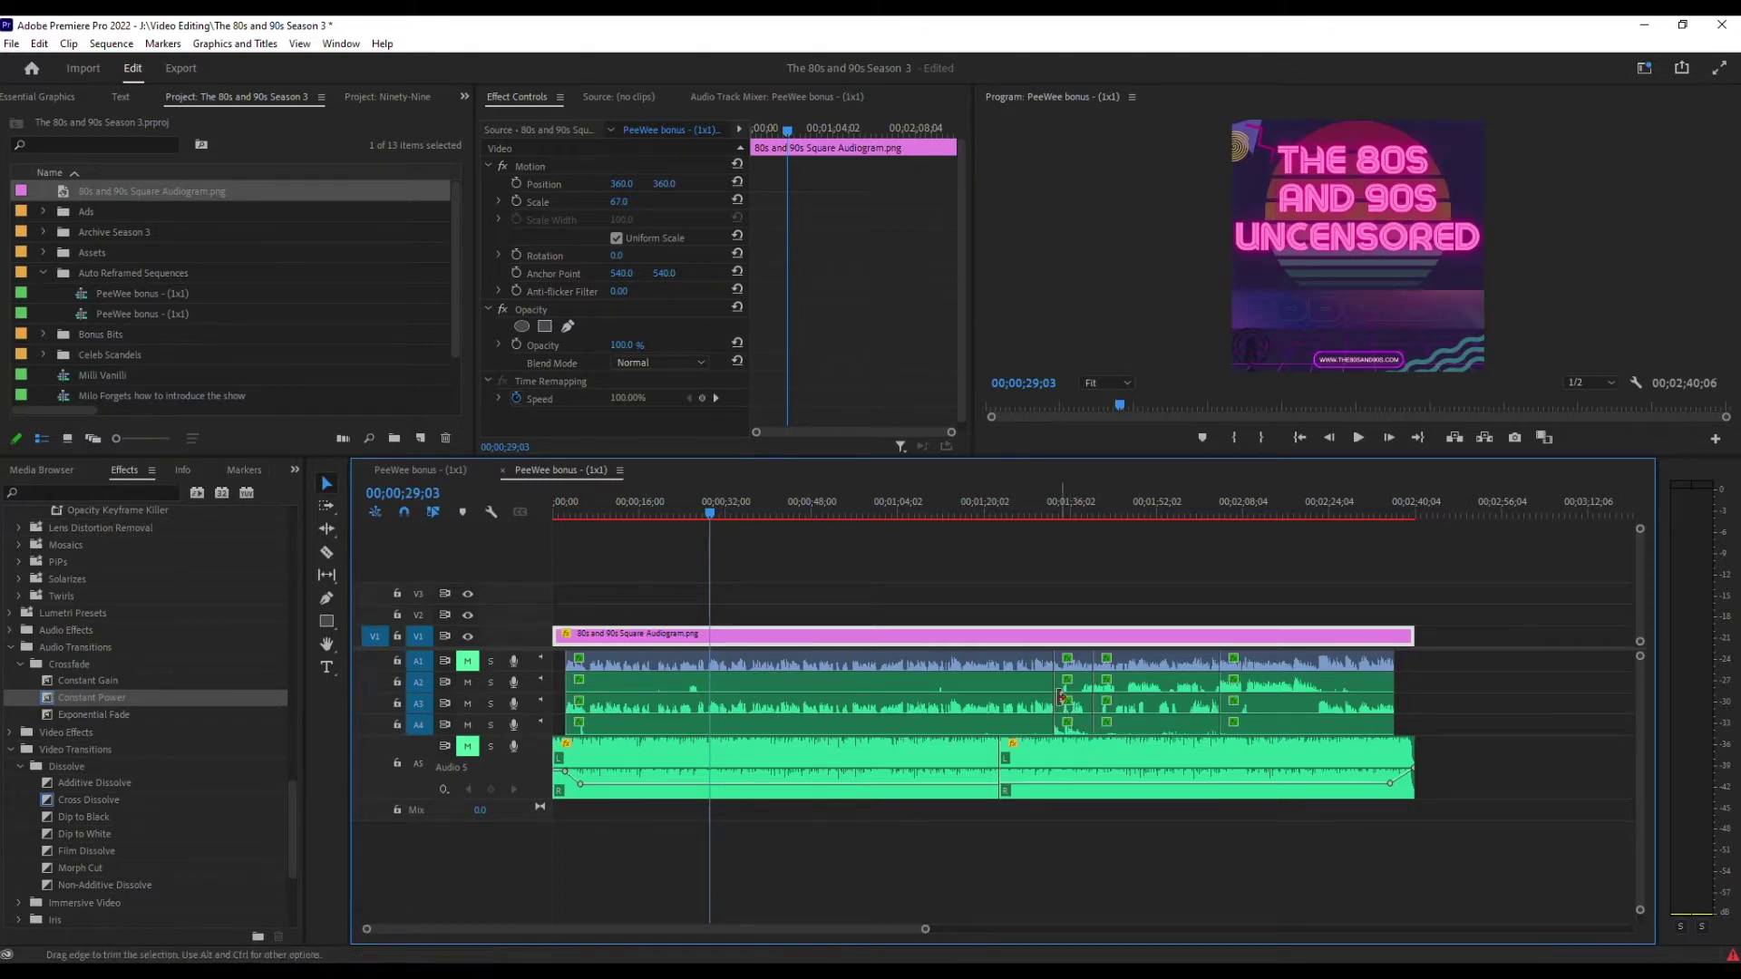
pyautogui.click(420, 470)
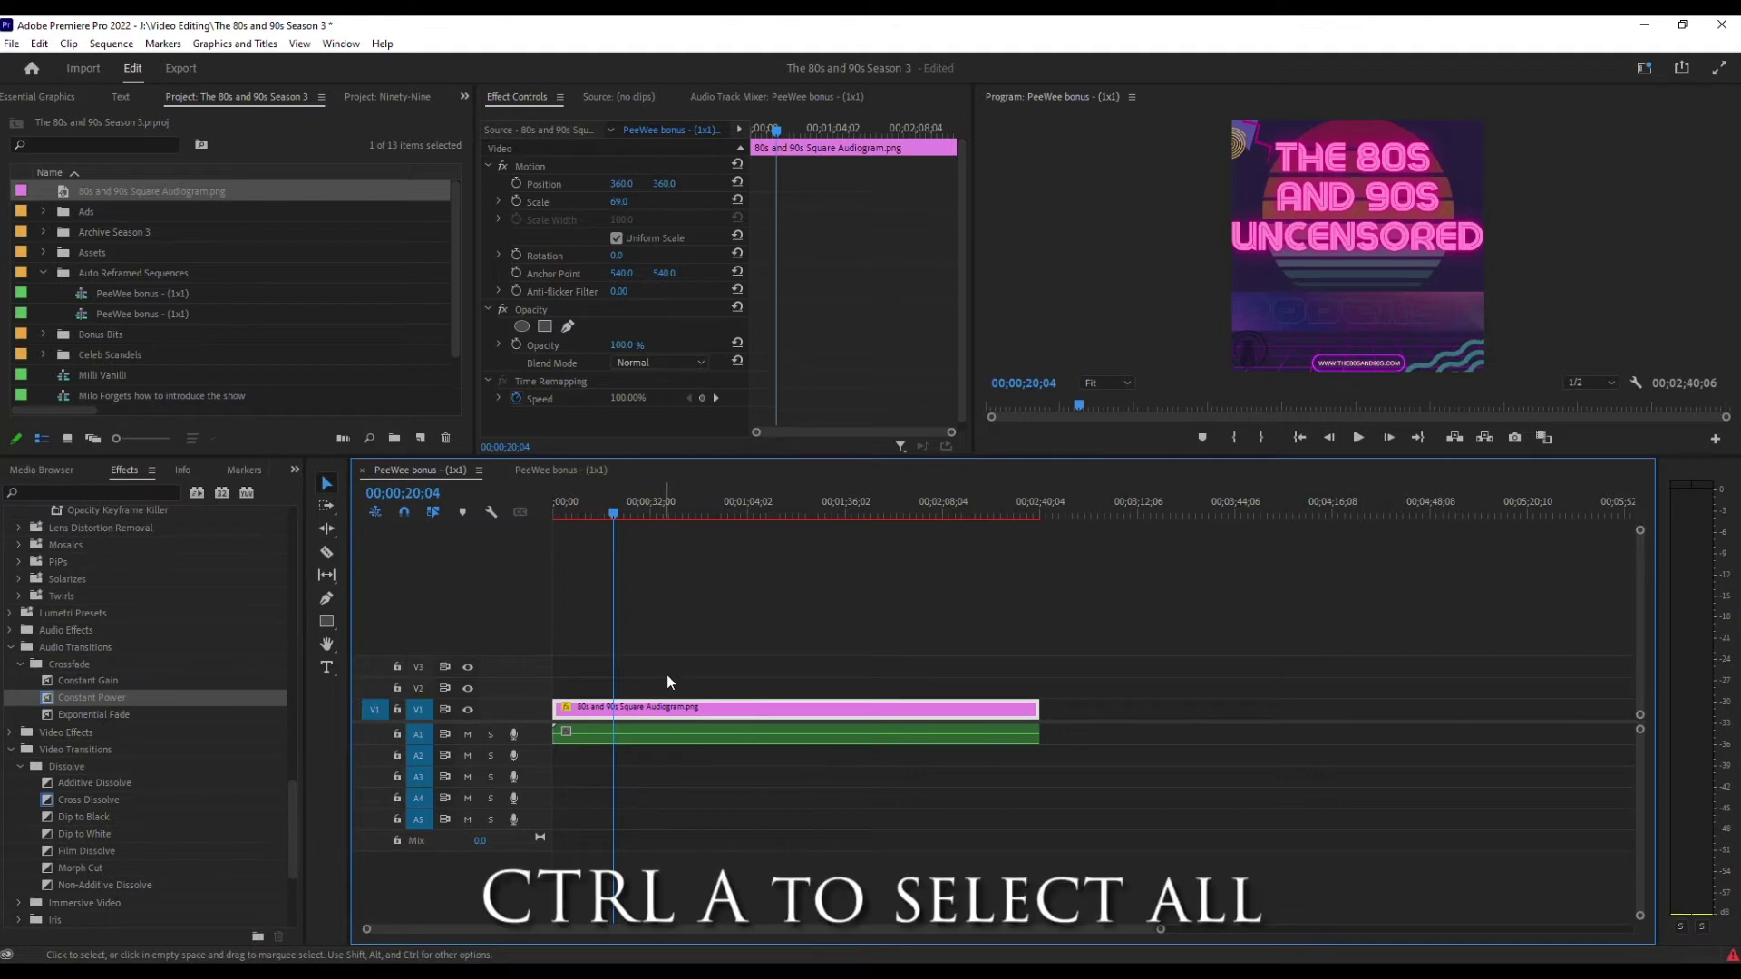
pyautogui.hotkey('ctrl', 'a')
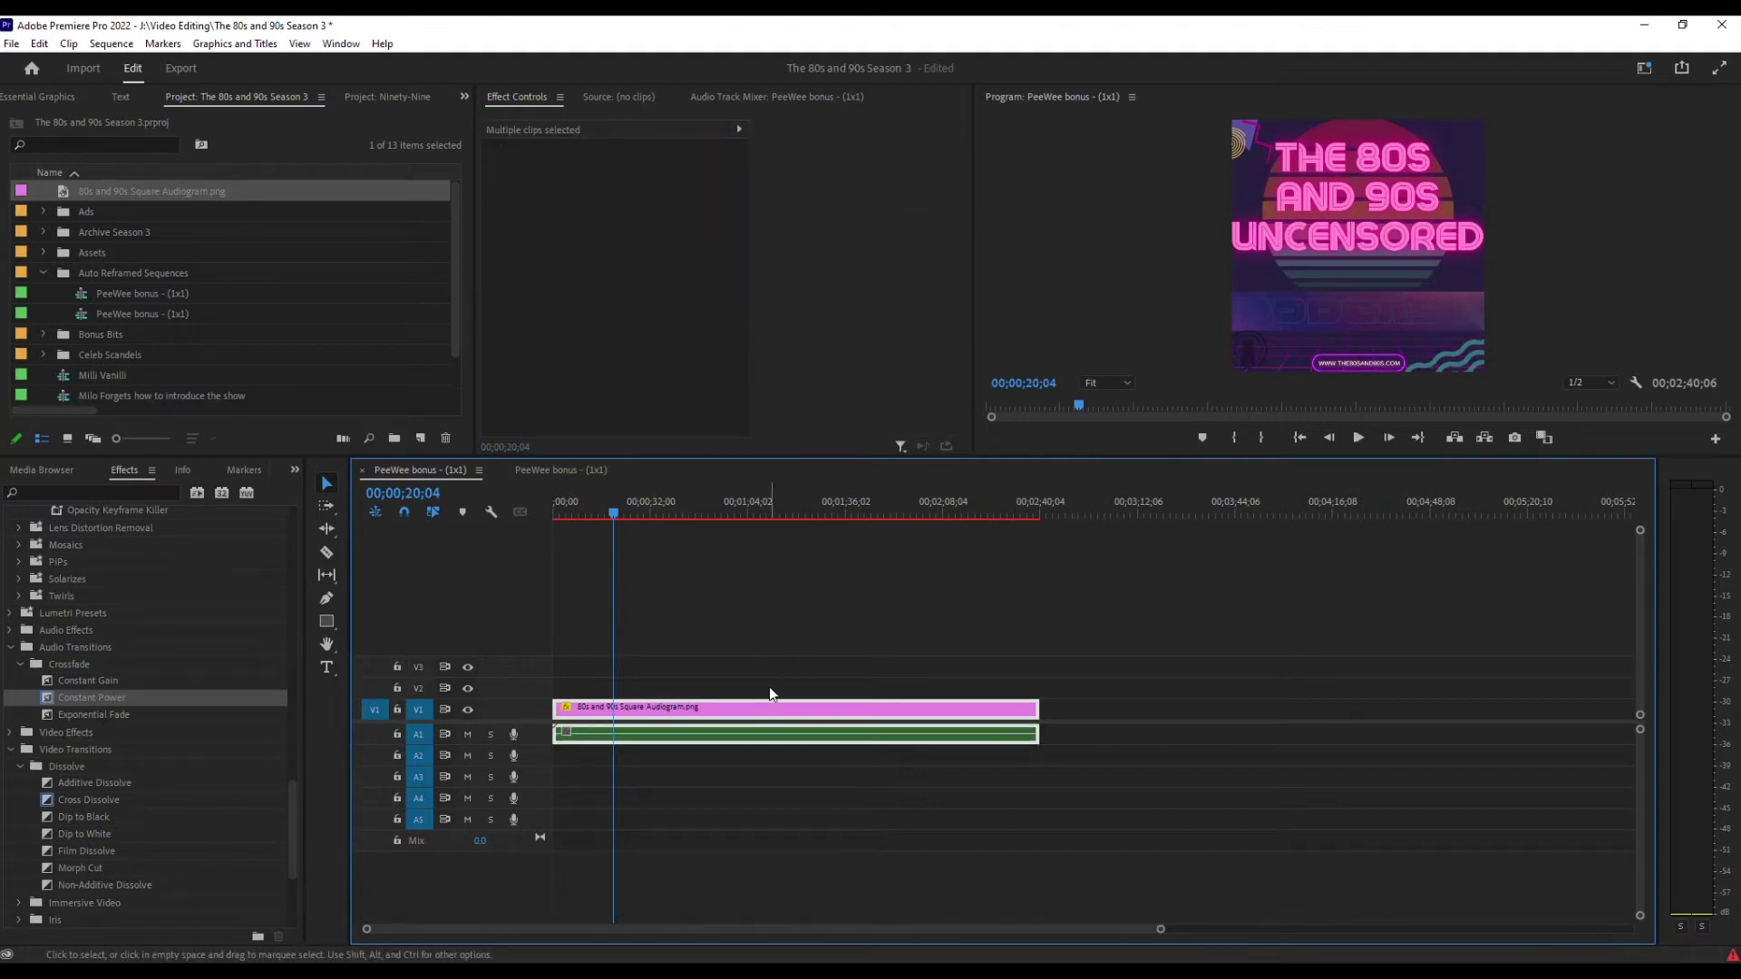
pyautogui.rightClick(750, 710)
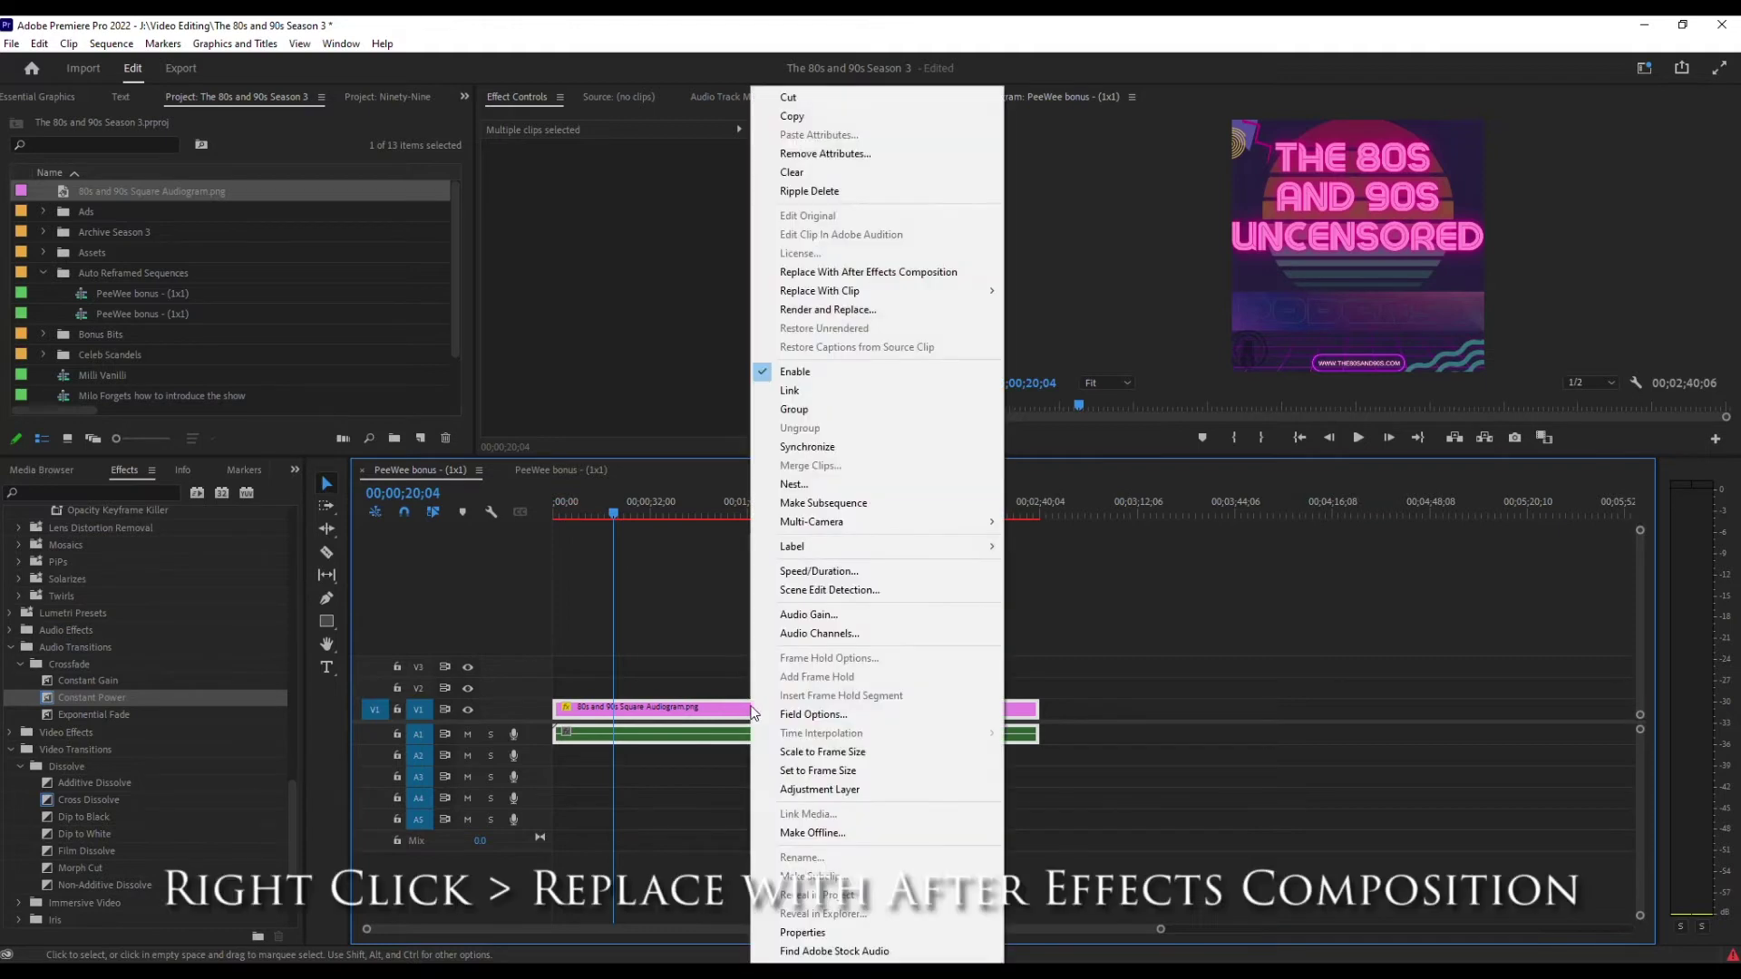
pyautogui.click(910, 272)
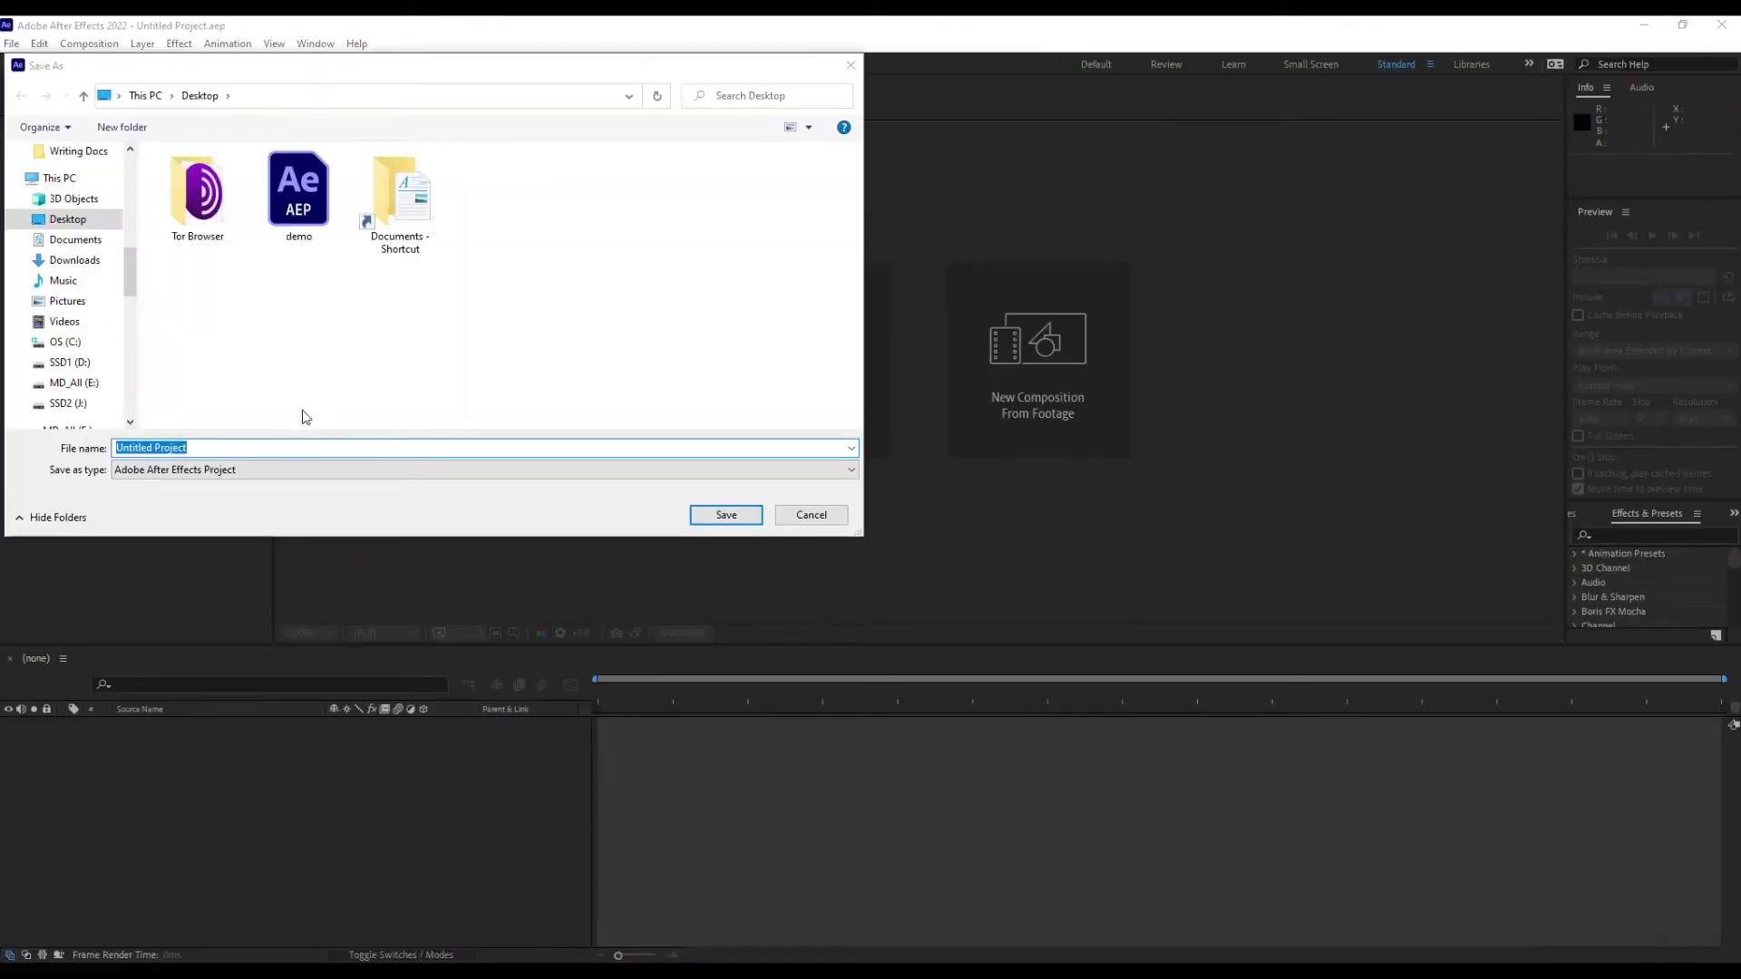
# Step: Save the new After Effects project as 'demo 2'
pyautogui.write('dem')
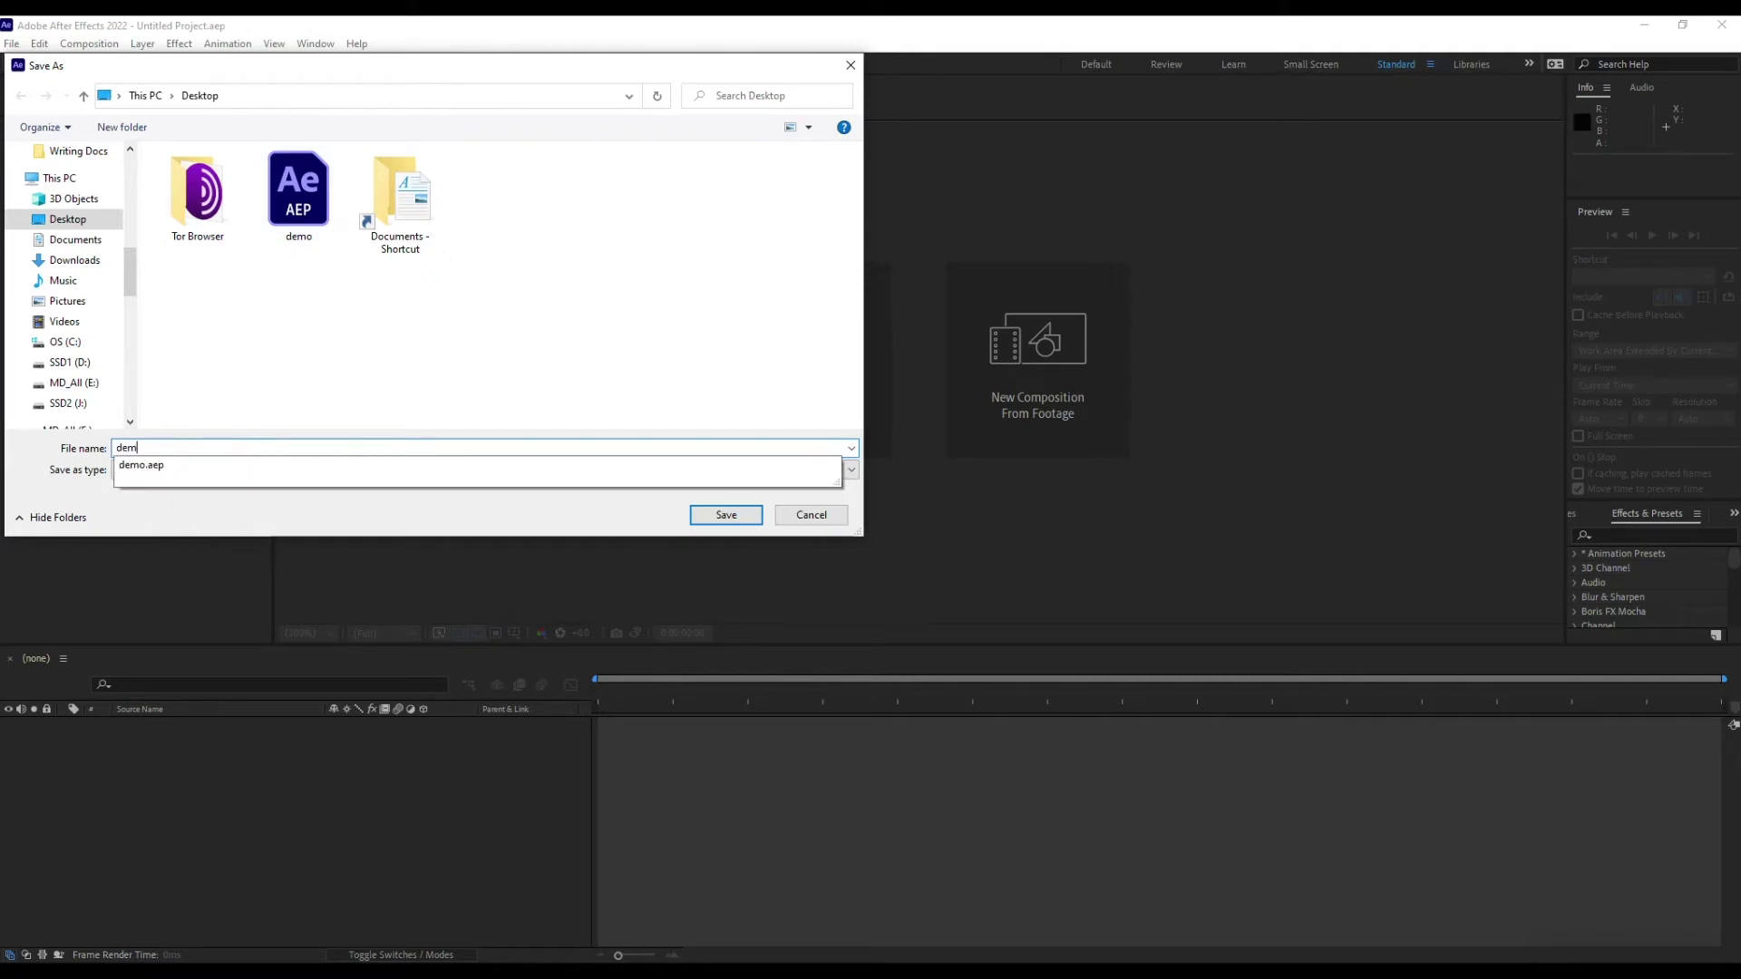
pyautogui.write('o 2')
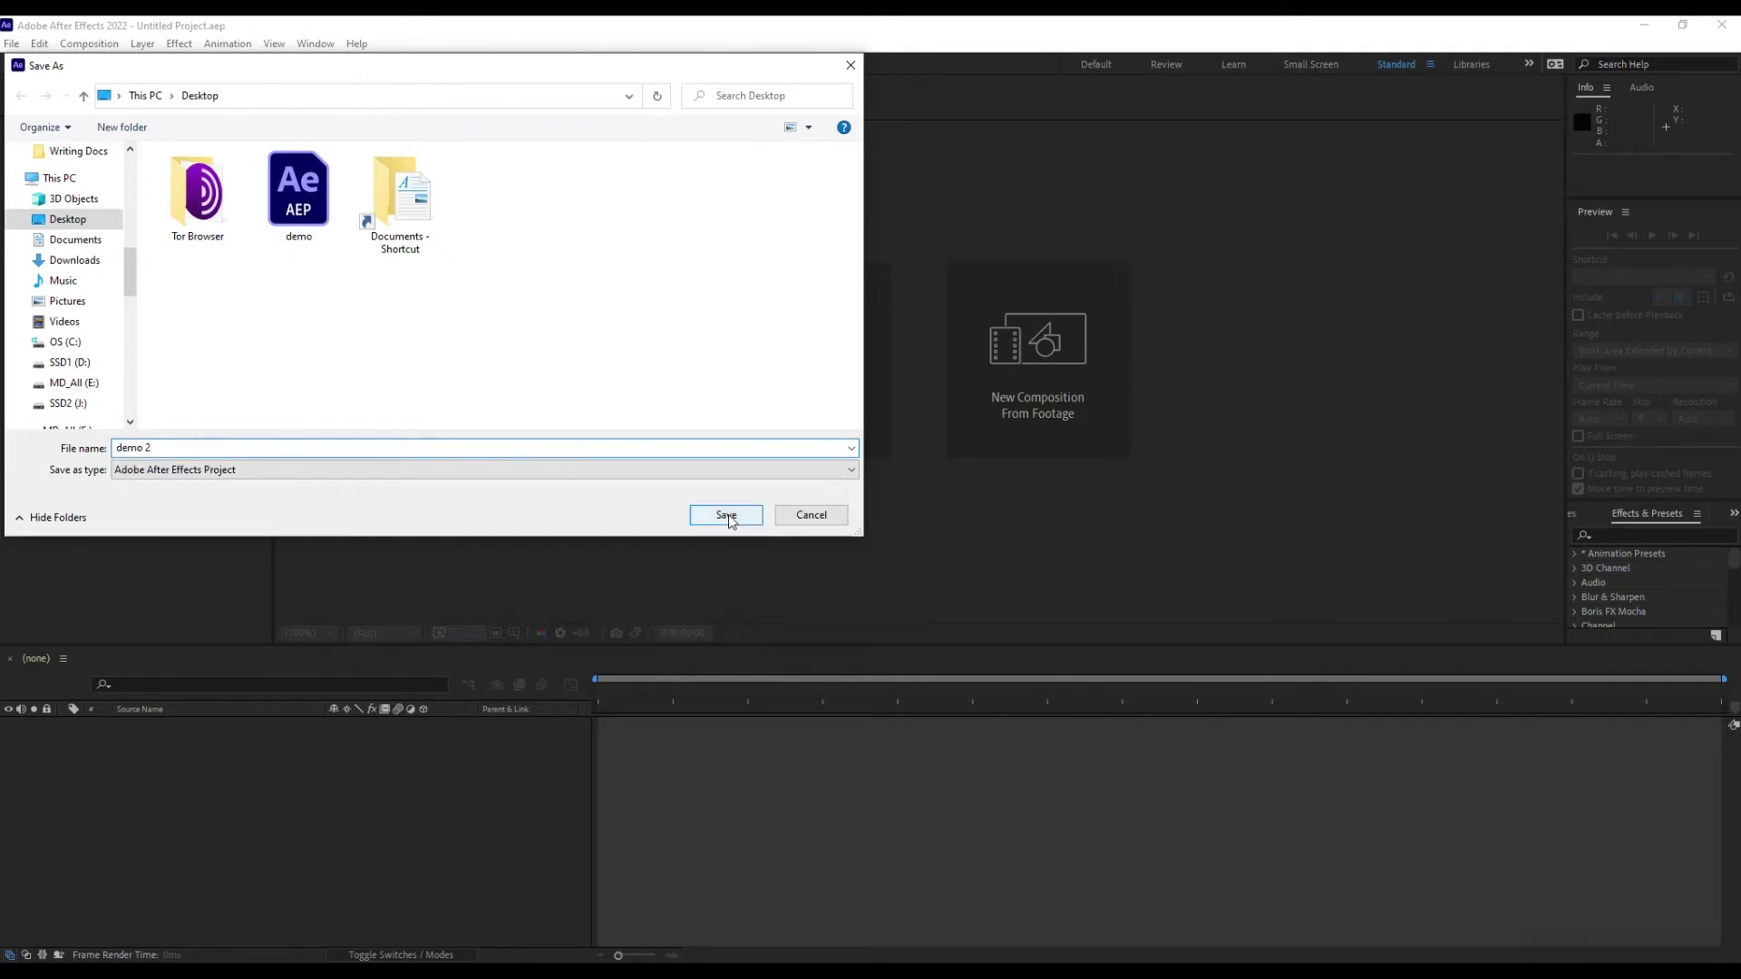
pyautogui.click(727, 514)
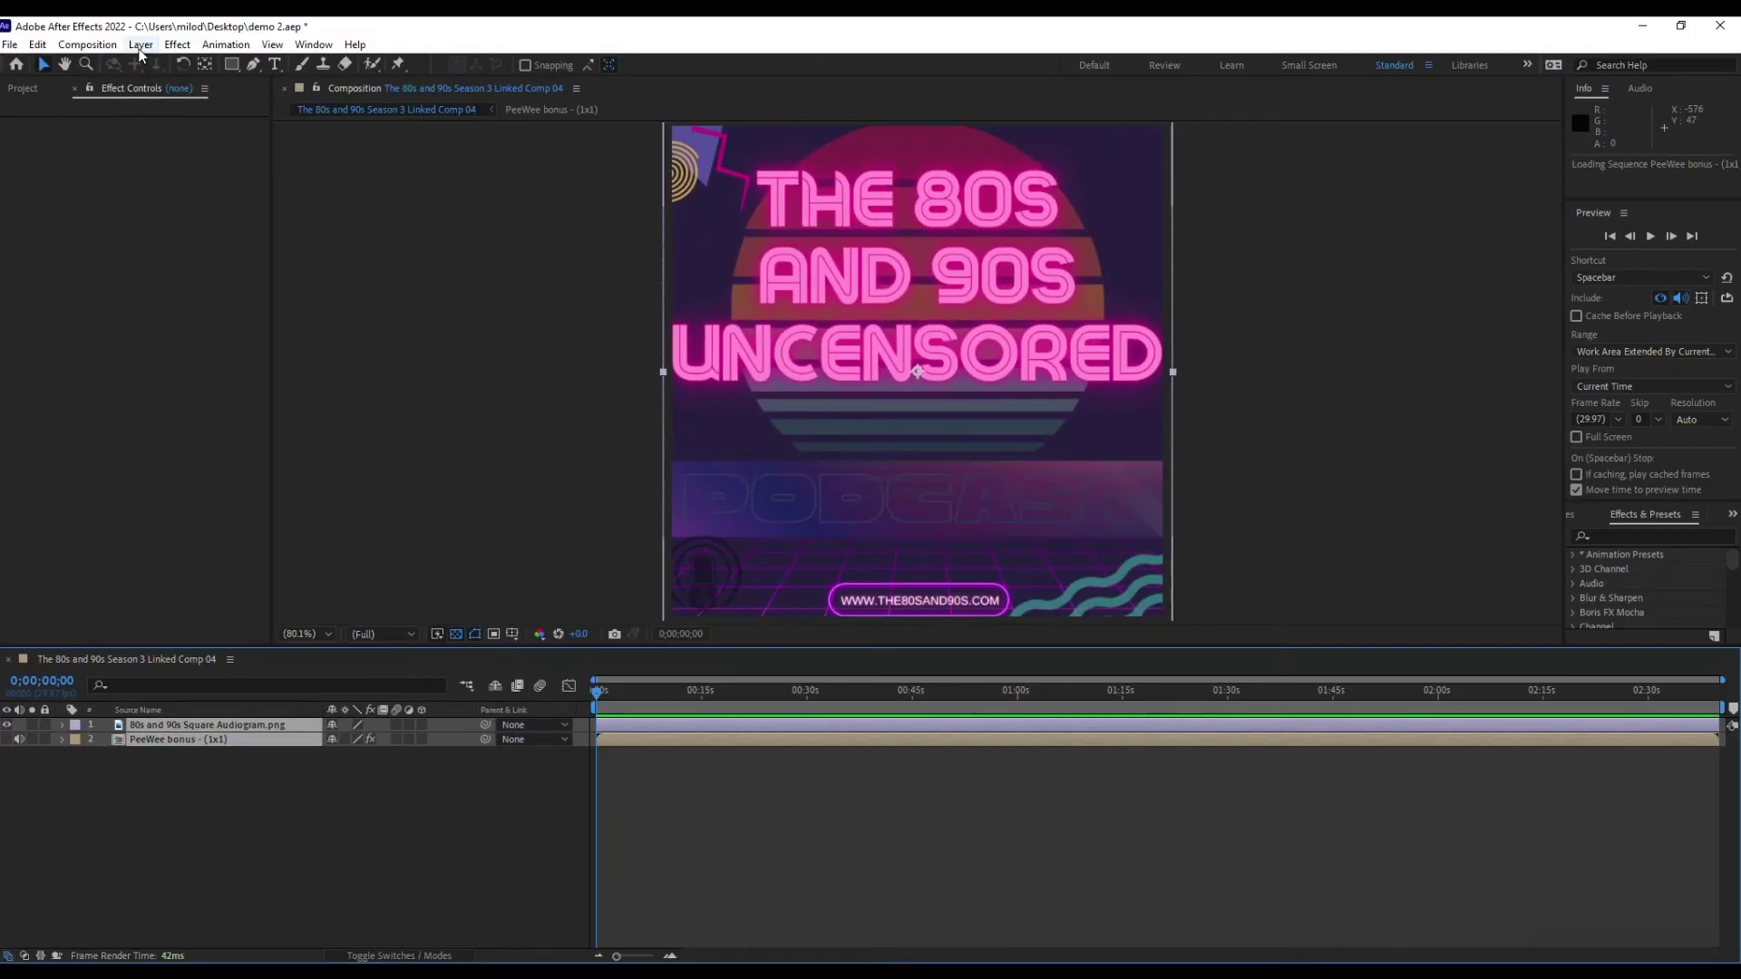
# Step: Add a 720 × 720 Dark Gray Solid 1 layer with the default solid settings
pyautogui.click(140, 47)
pyautogui.moveTo(272, 63)
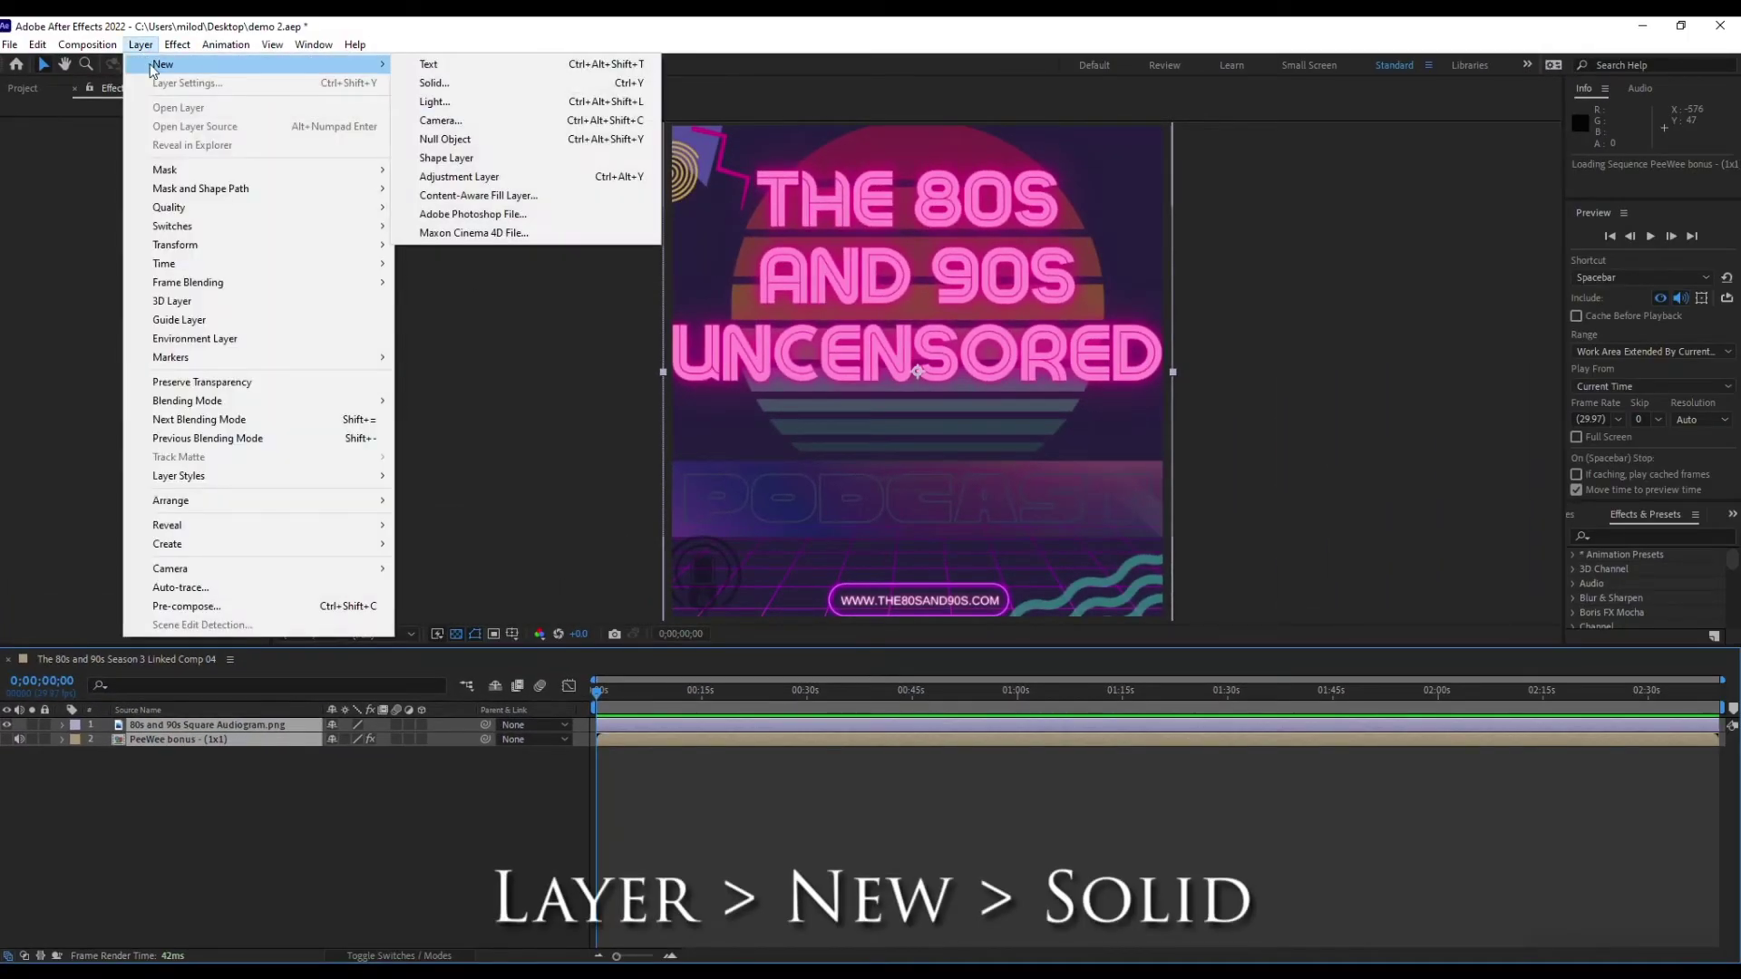
pyautogui.click(455, 87)
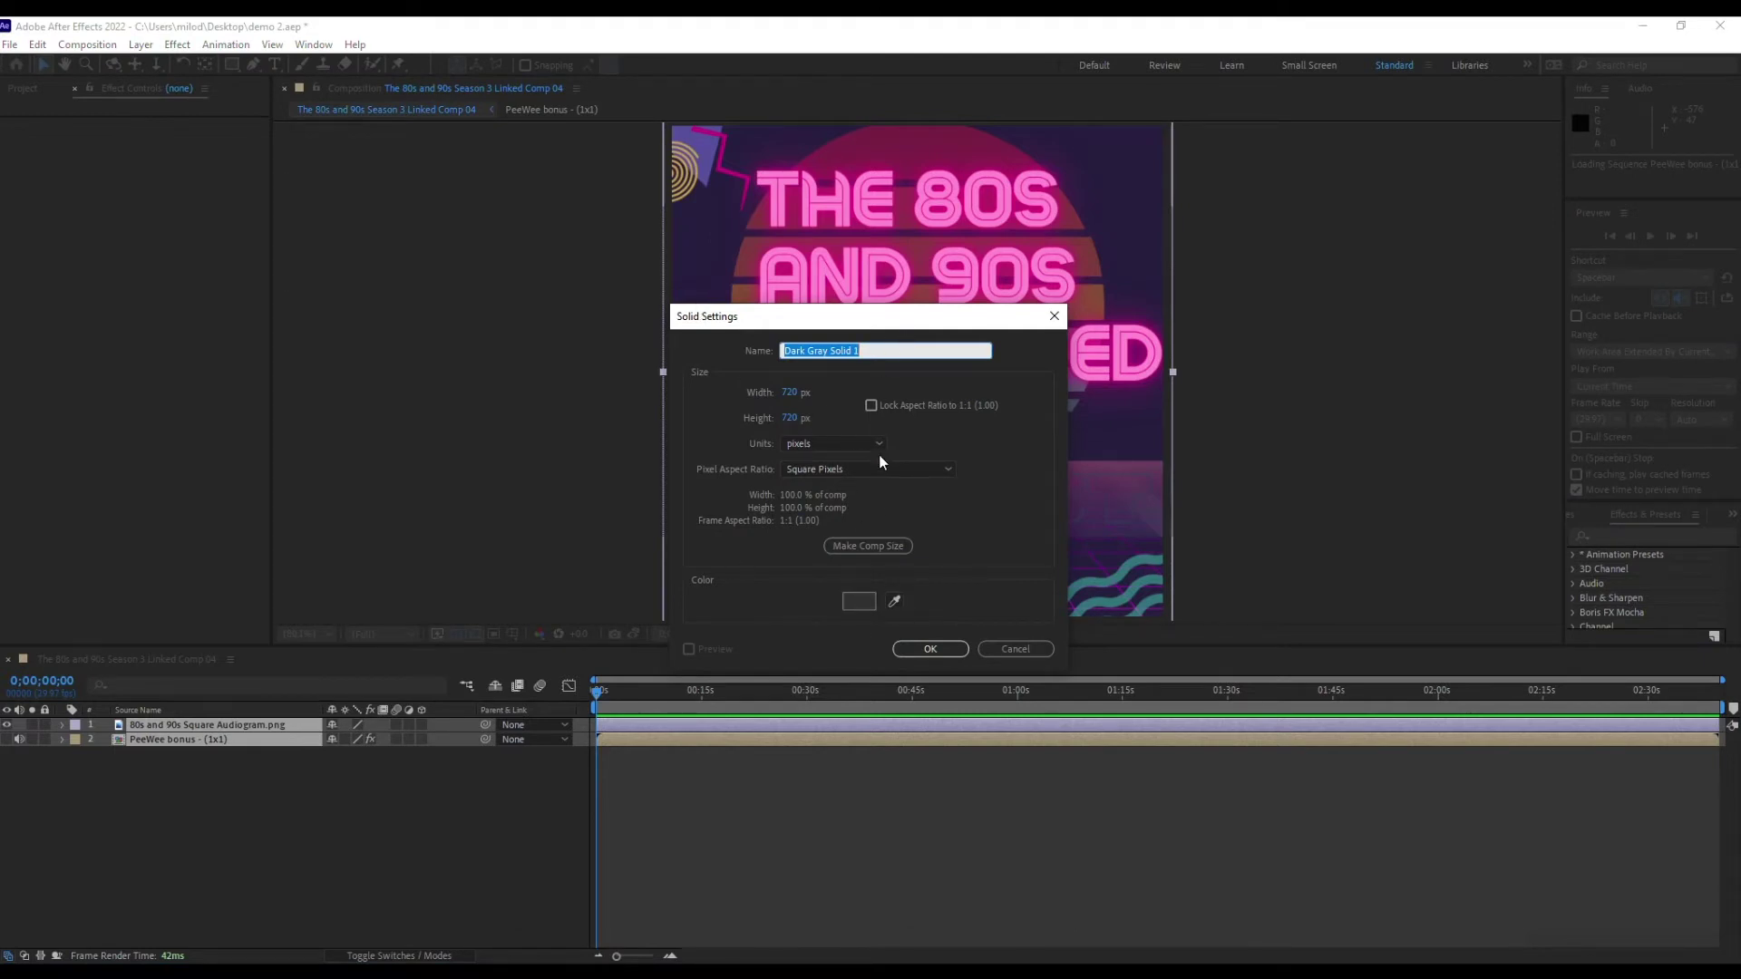
pyautogui.click(943, 647)
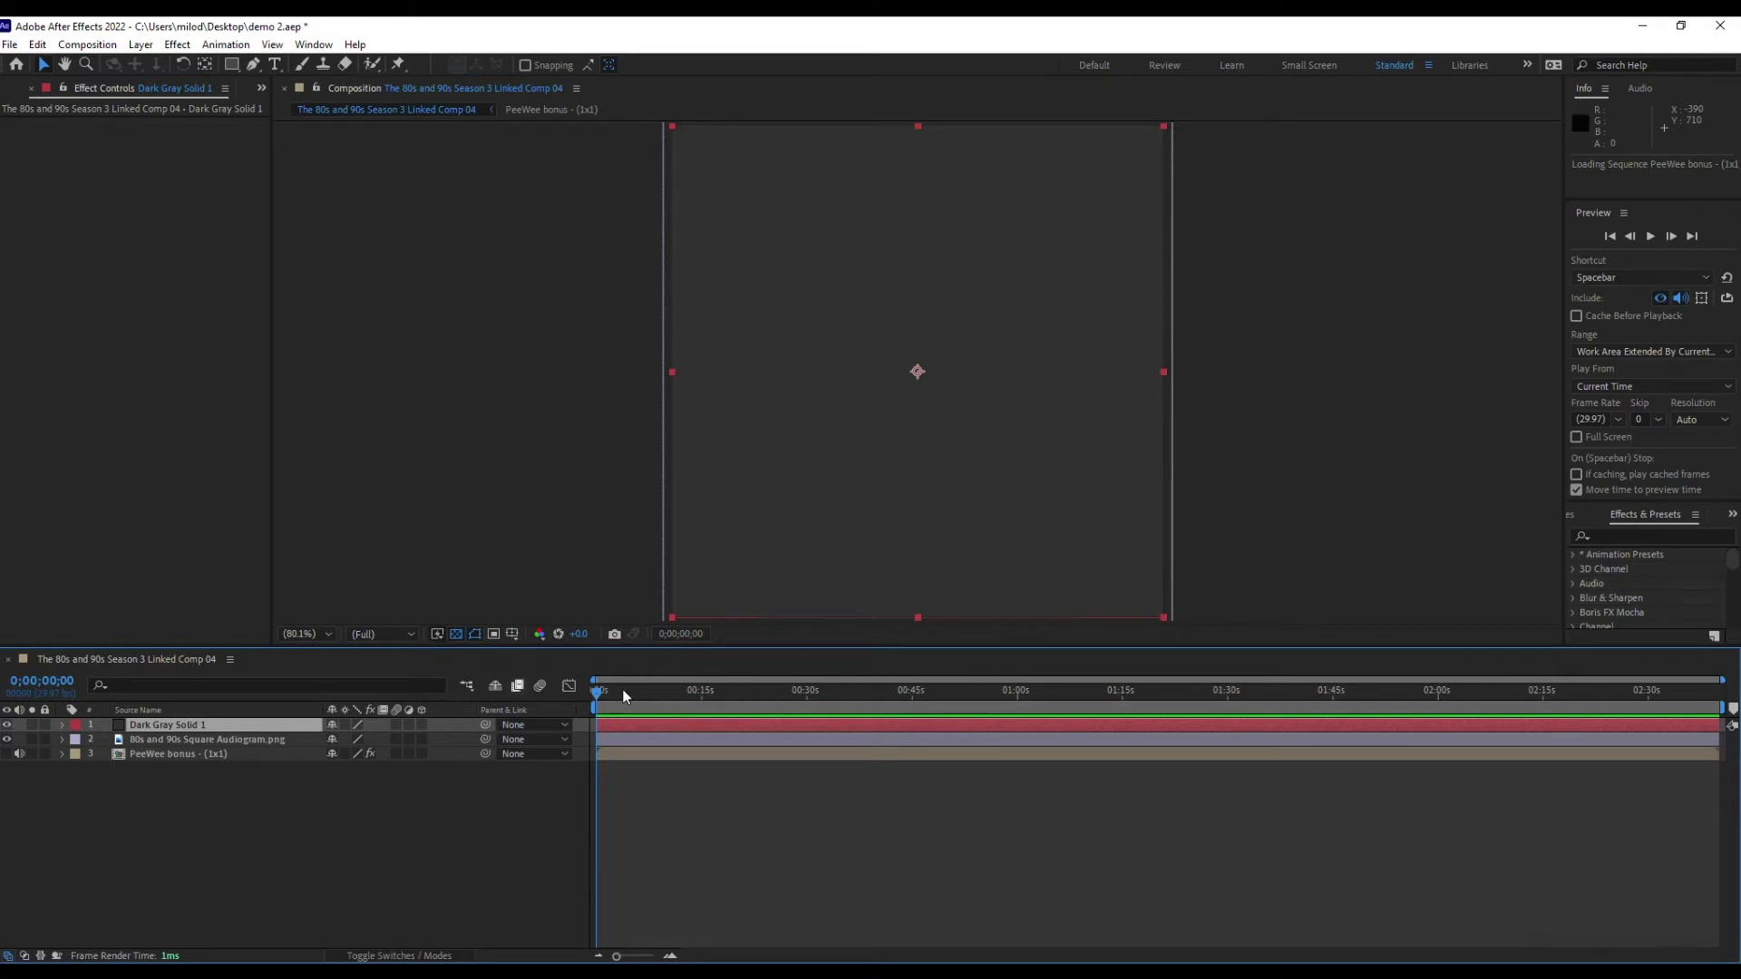
# Step: Search the effects for 'audio' and drop Audio Spectrum onto Dark Gray Solid 1 in the viewer
pyautogui.click(1650, 535)
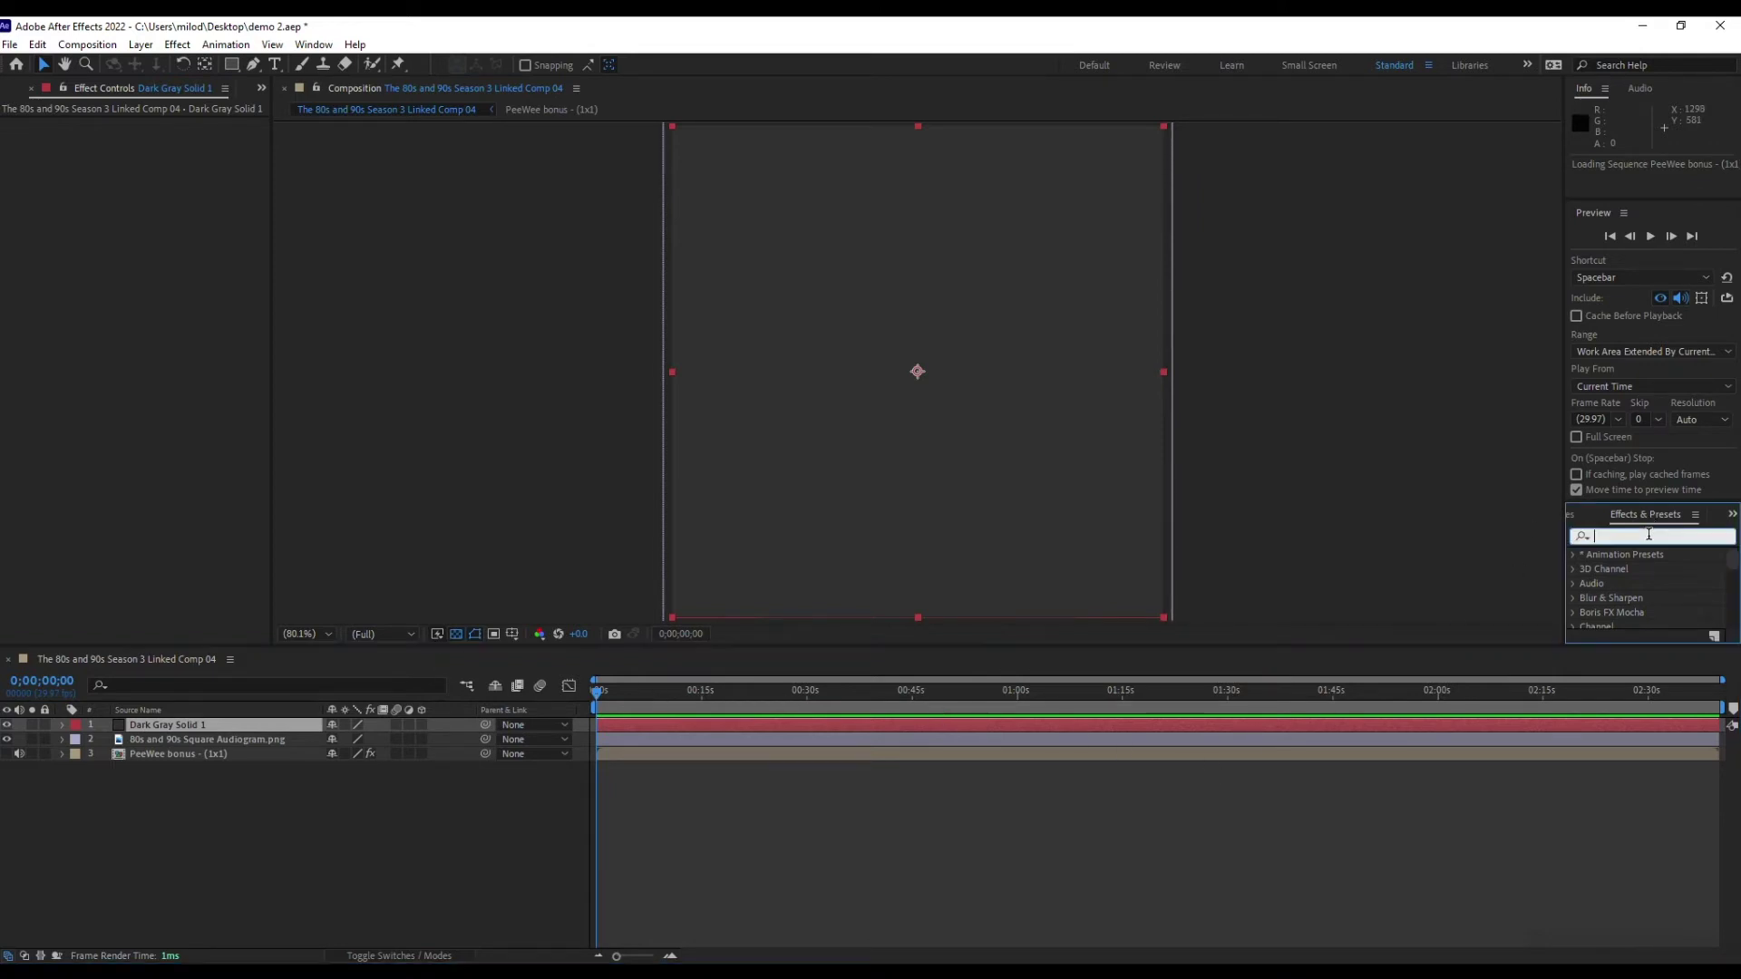
pyautogui.click(314, 44)
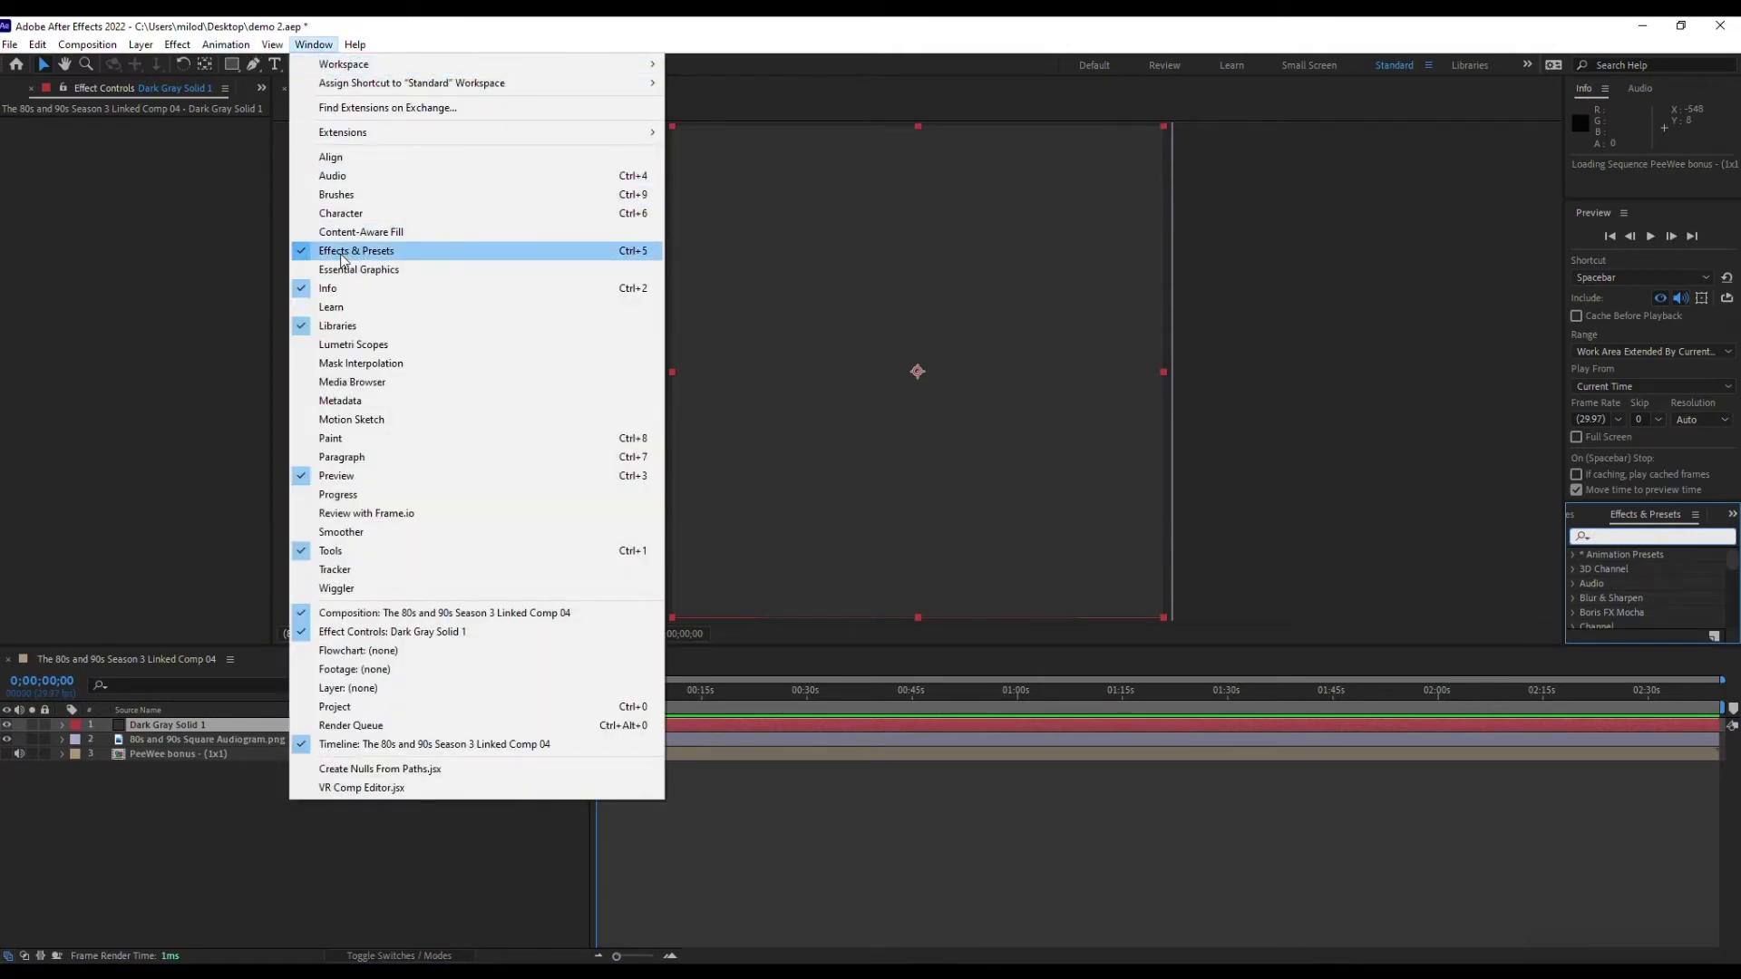
pyautogui.click(1645, 535)
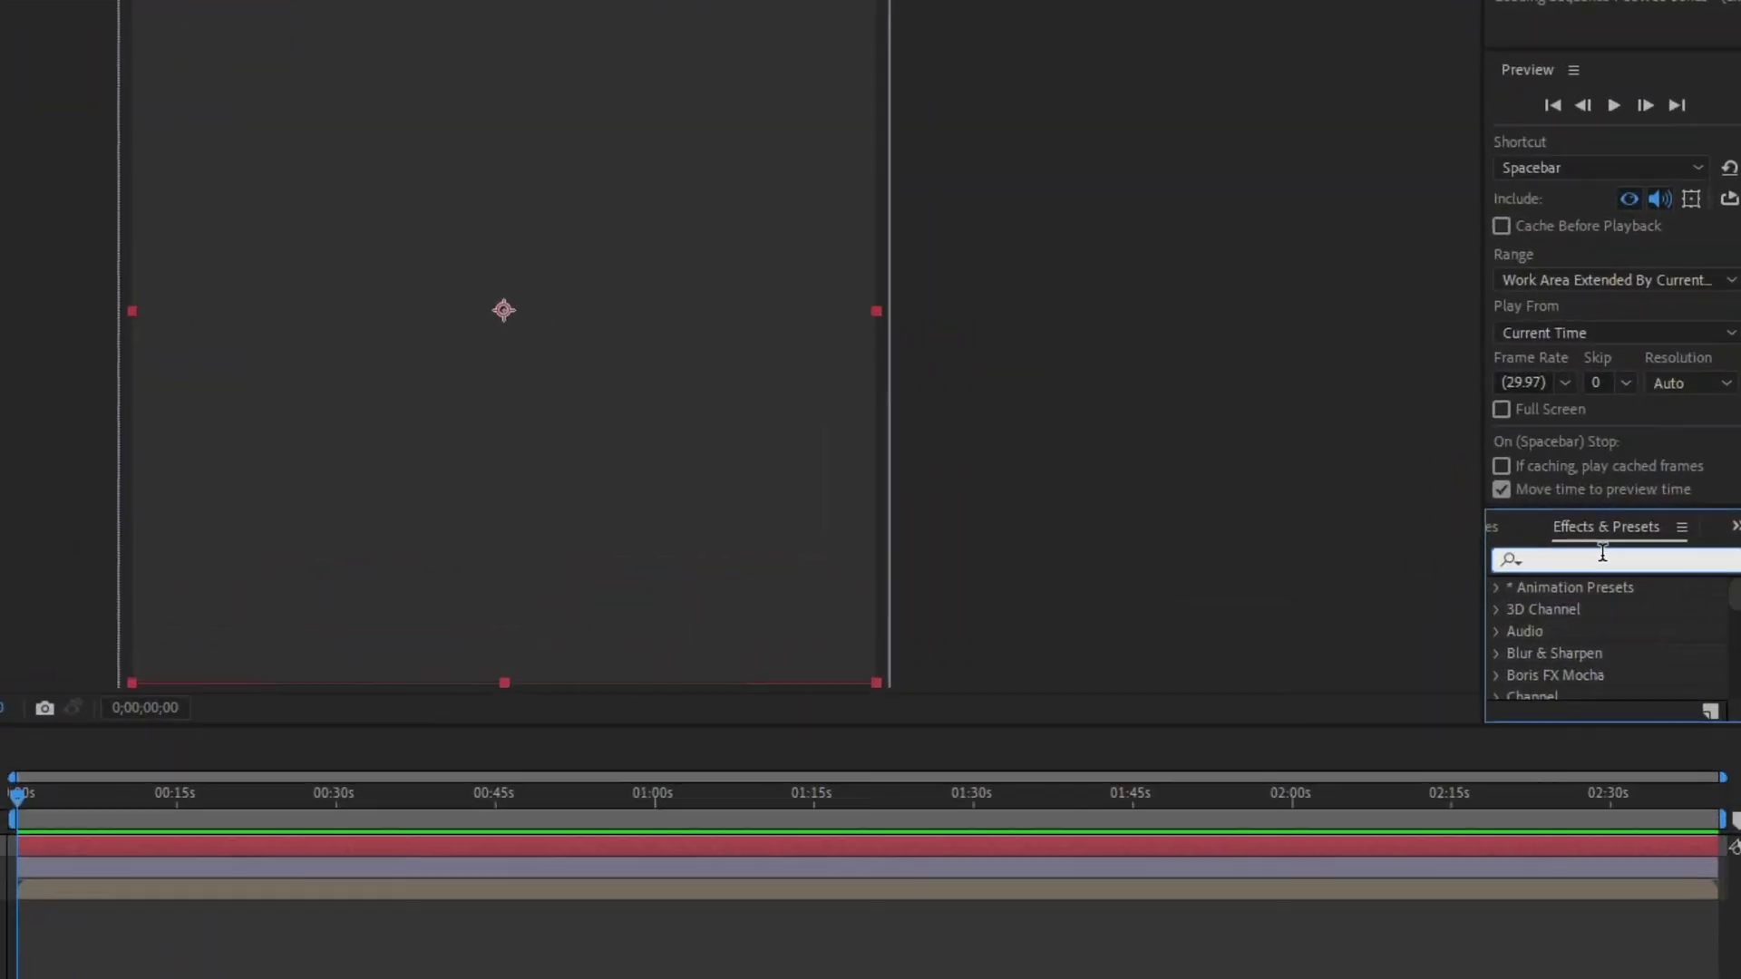
pyautogui.write('audio')
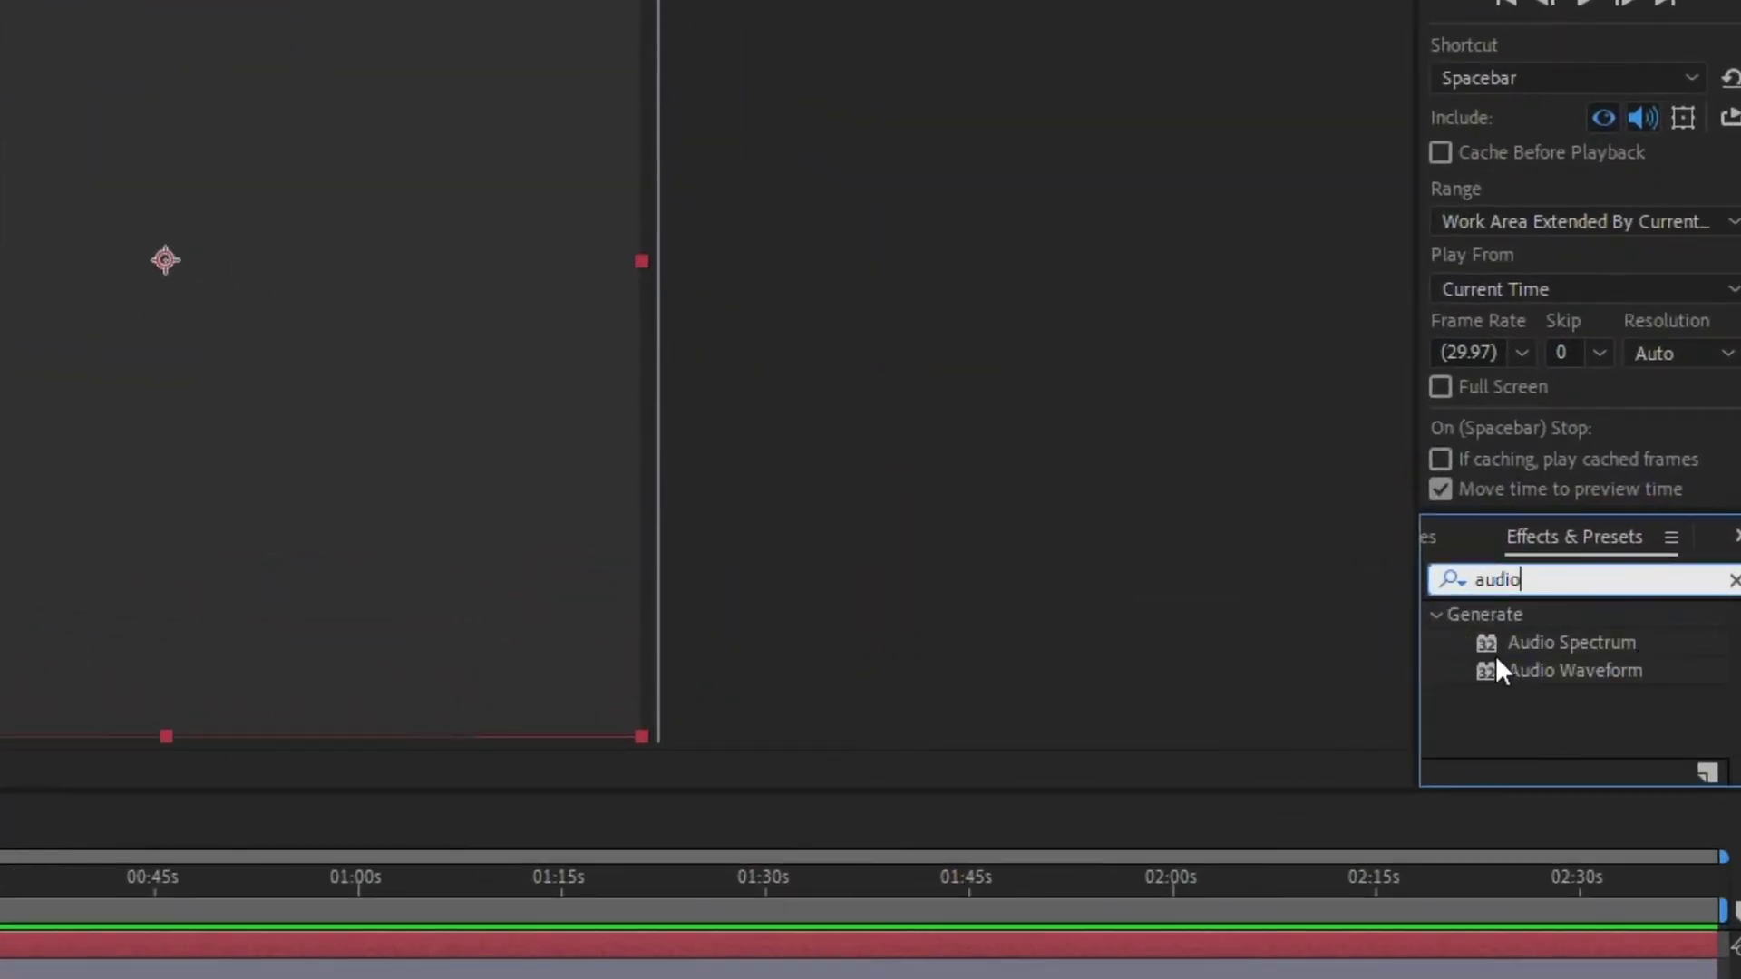
pyautogui.click(1536, 645)
pyautogui.click(1549, 667)
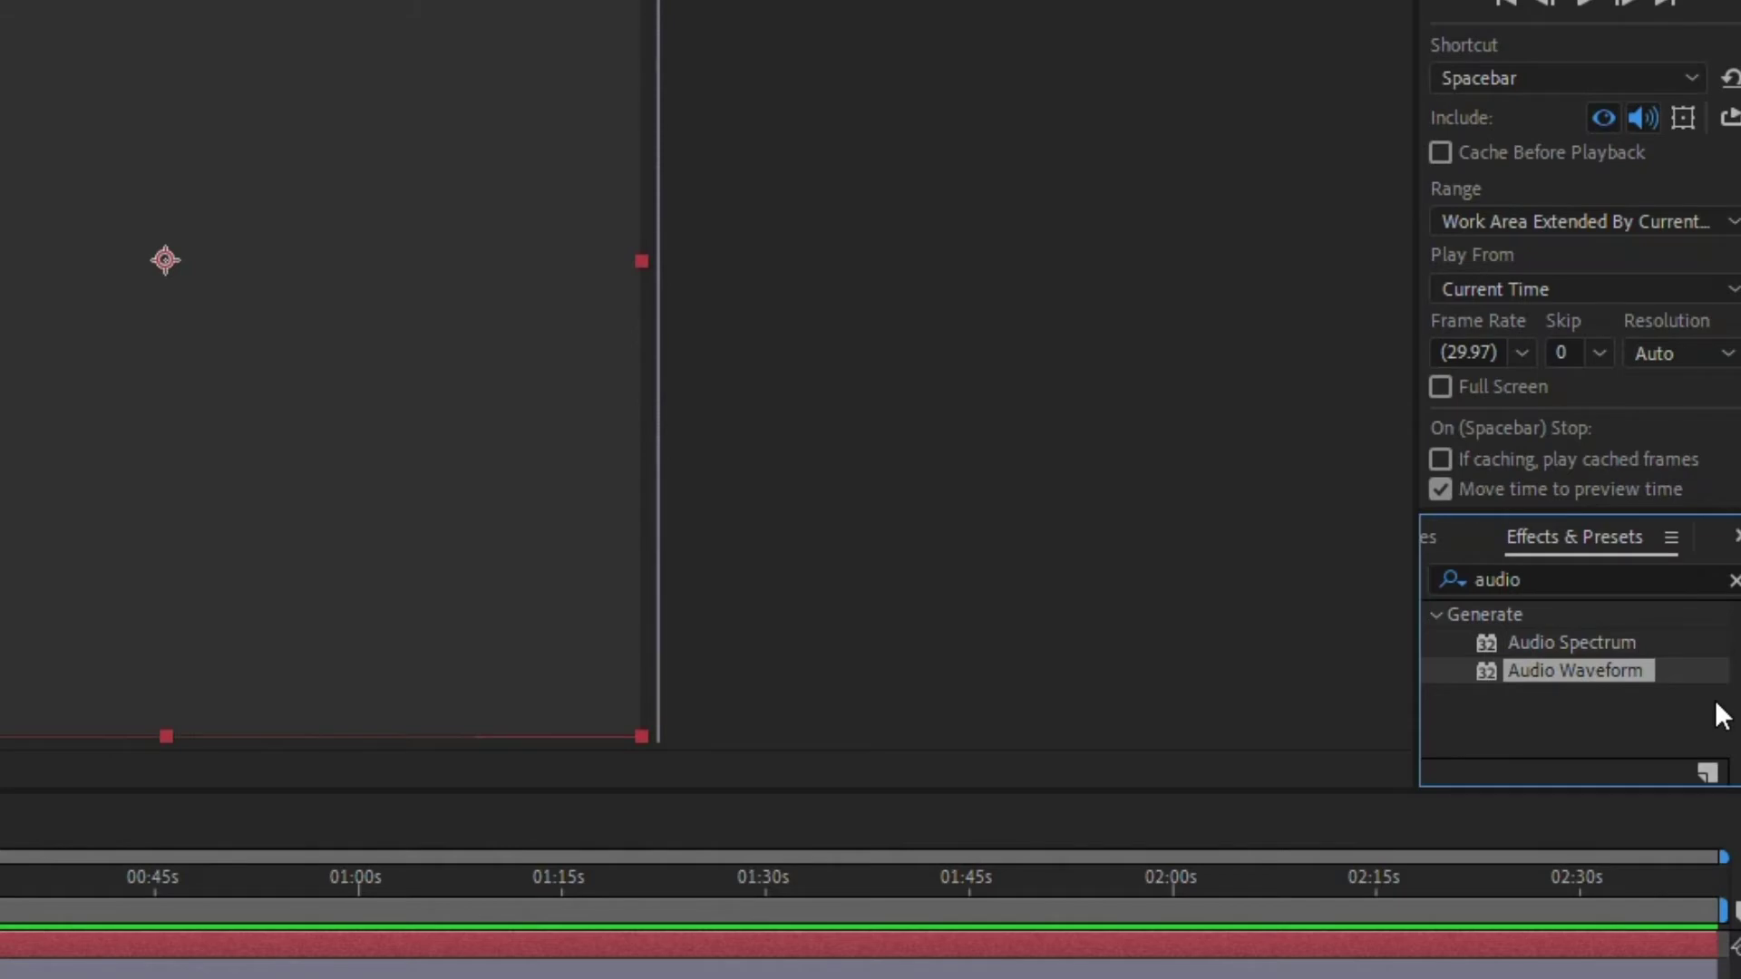
pyautogui.click(1597, 642)
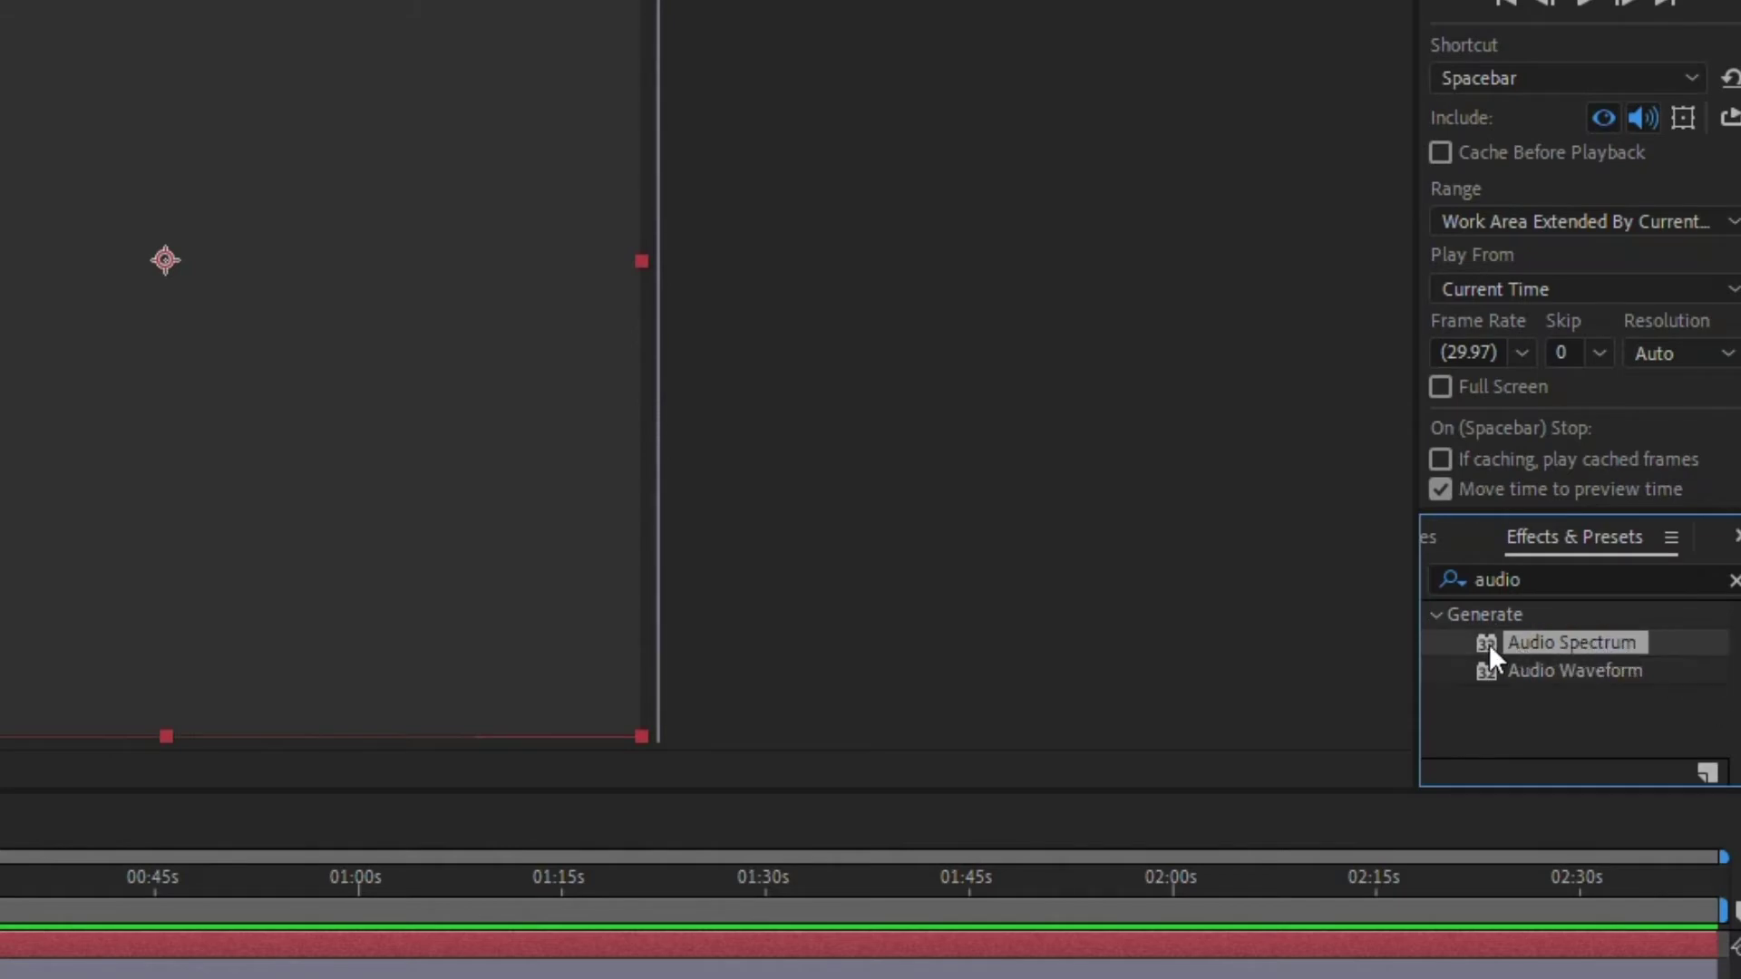
pyautogui.moveTo(1489, 644); pyautogui.dragTo(31, 164)
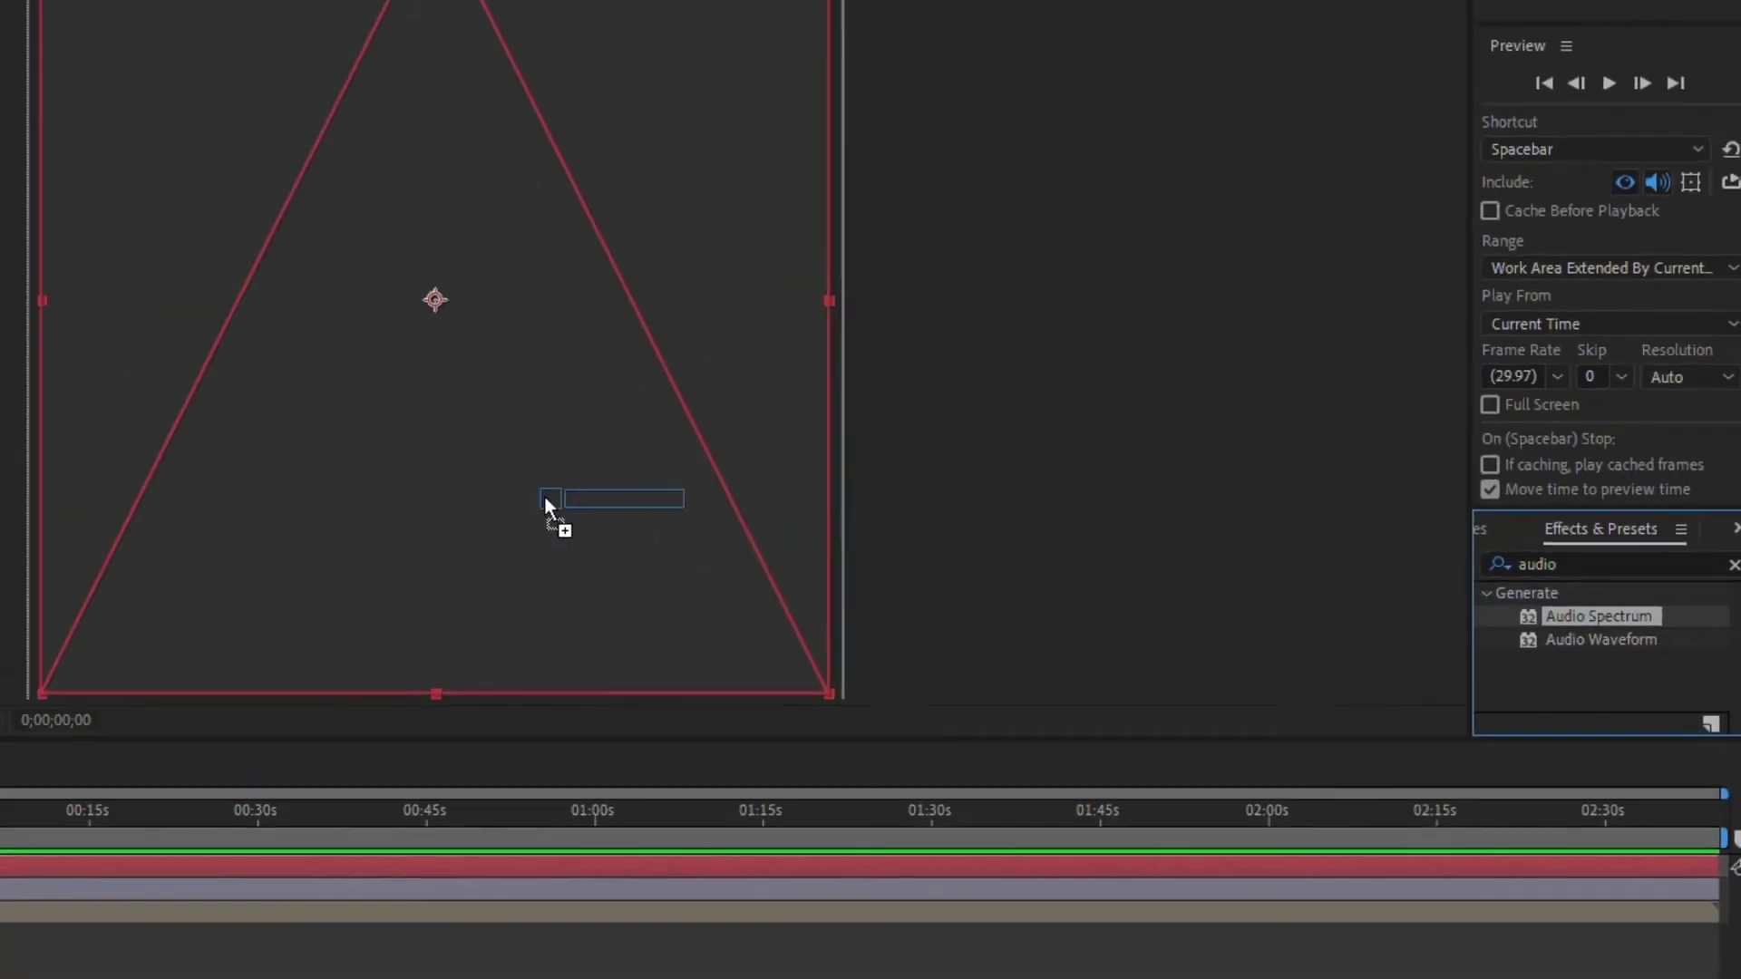
pyautogui.moveTo(853, 321); pyautogui.dragTo(918, 345)
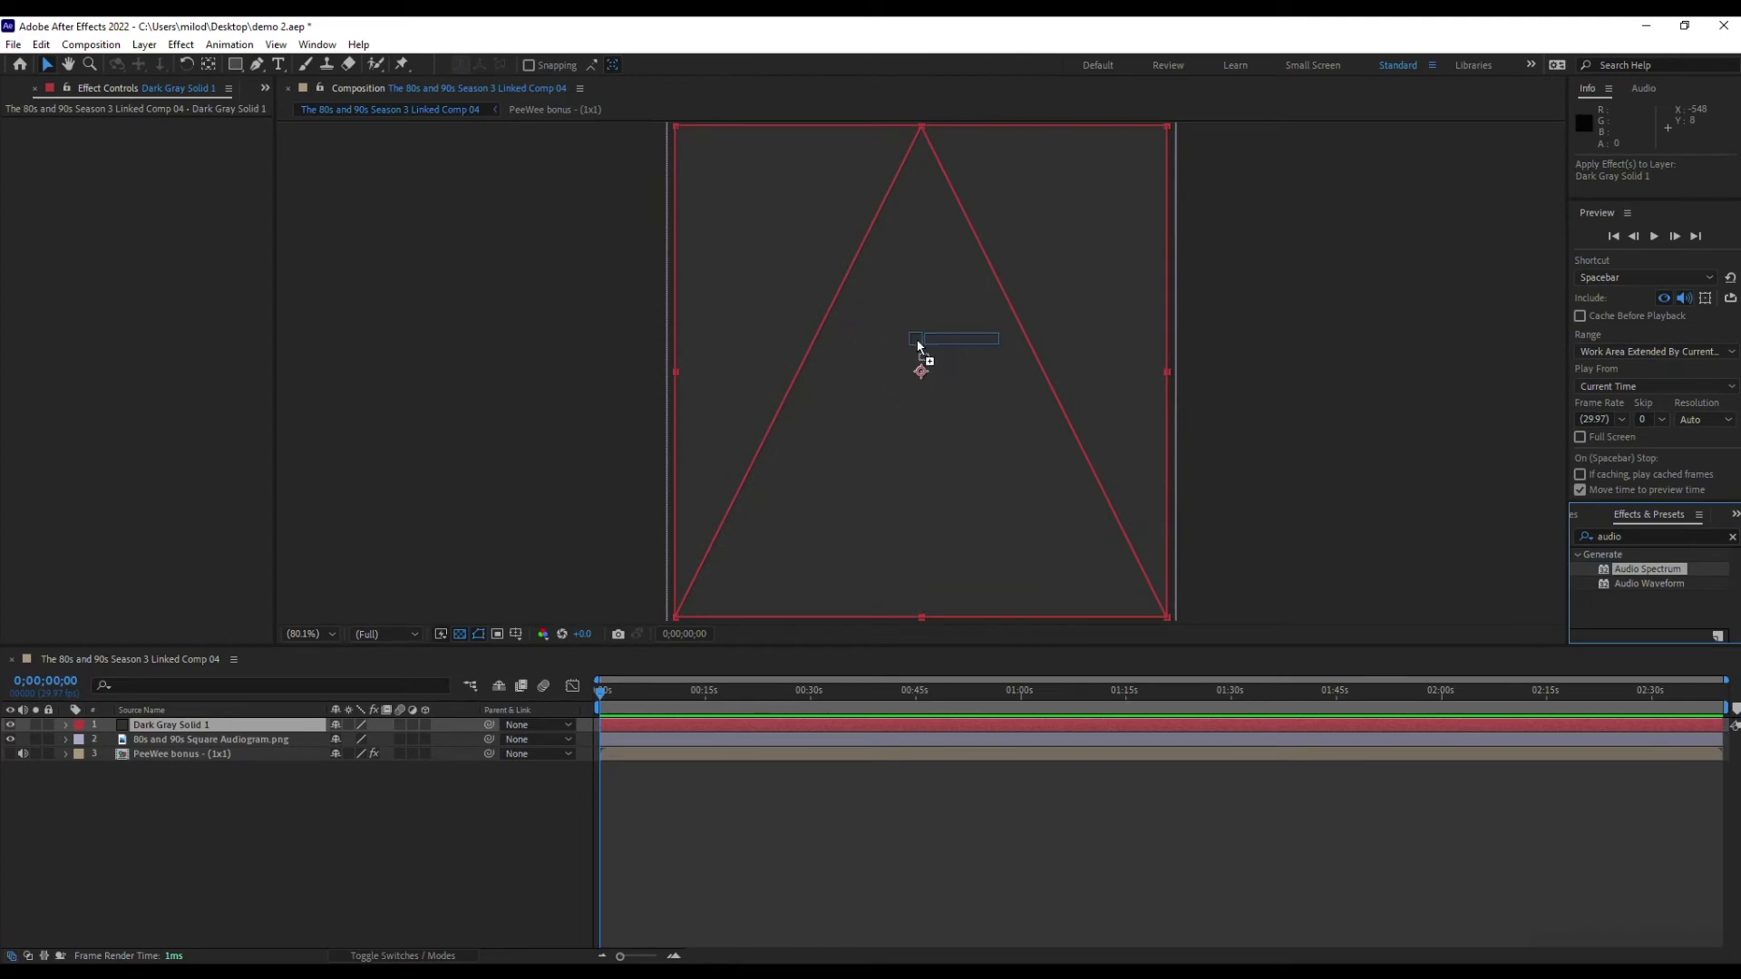
pyautogui.moveTo(918, 345); pyautogui.dragTo(917, 340)
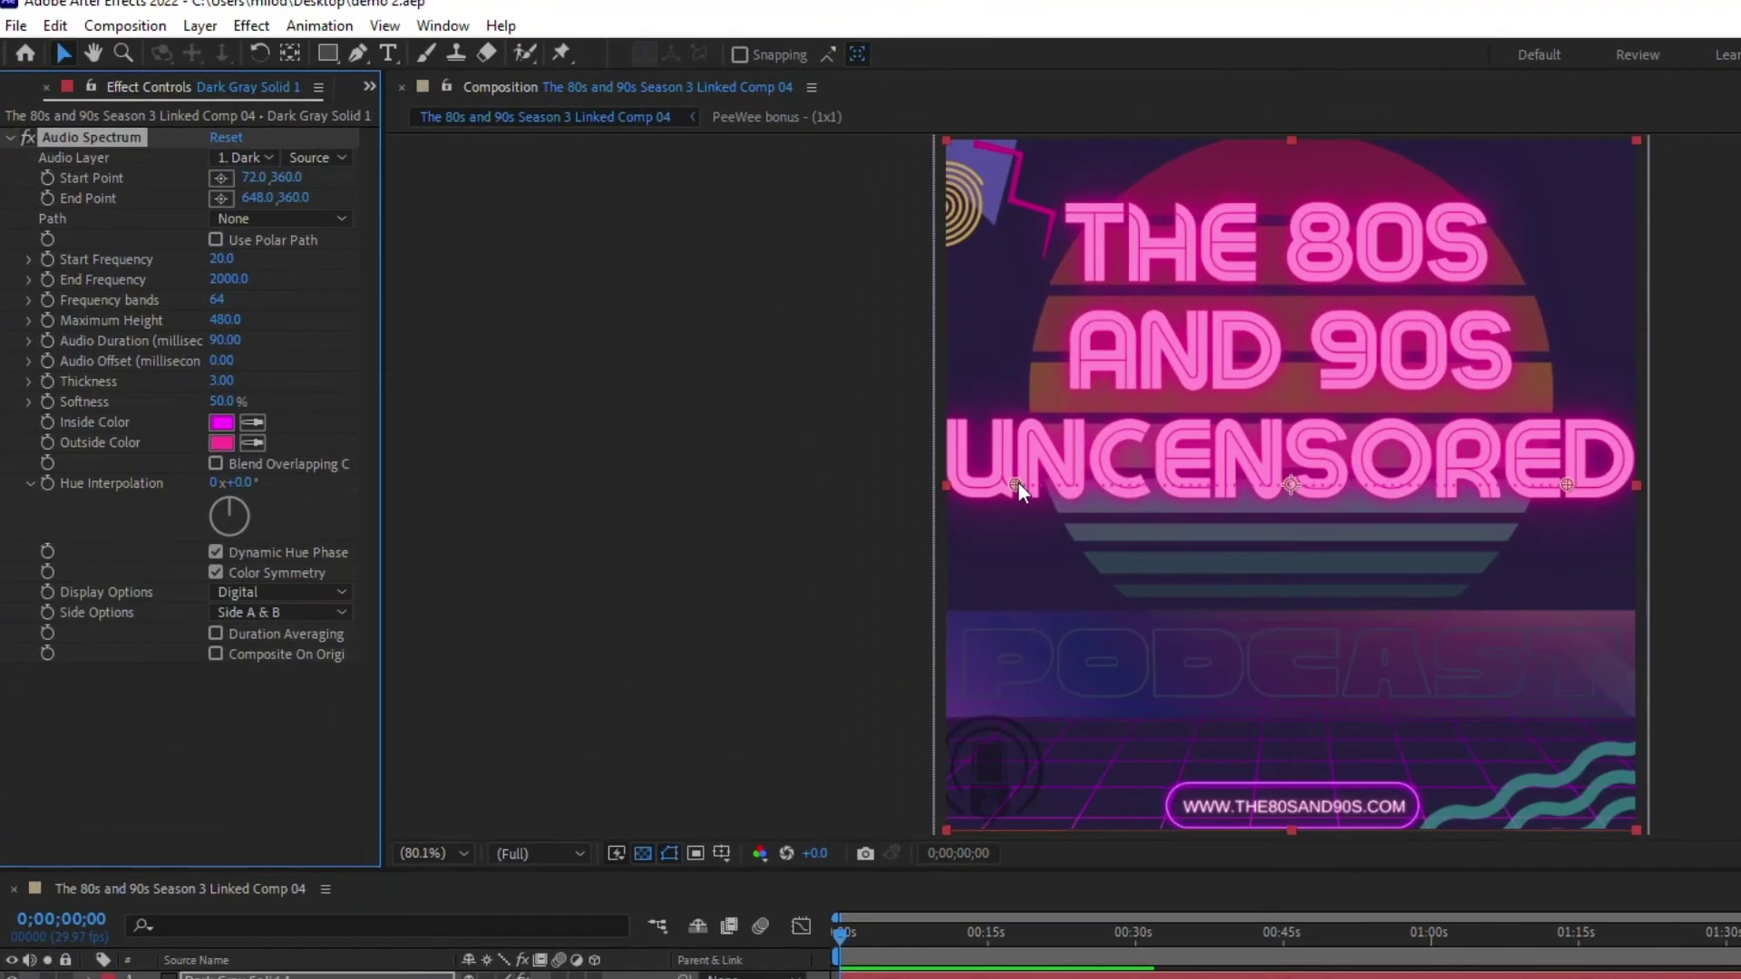
# Step: Move the Audio Spectrum Start Point to the left edge with an X value of 2.3
pyautogui.moveTo(727, 370); pyautogui.dragTo(713, 373)
pyautogui.moveTo(997, 485); pyautogui.dragTo(978, 486)
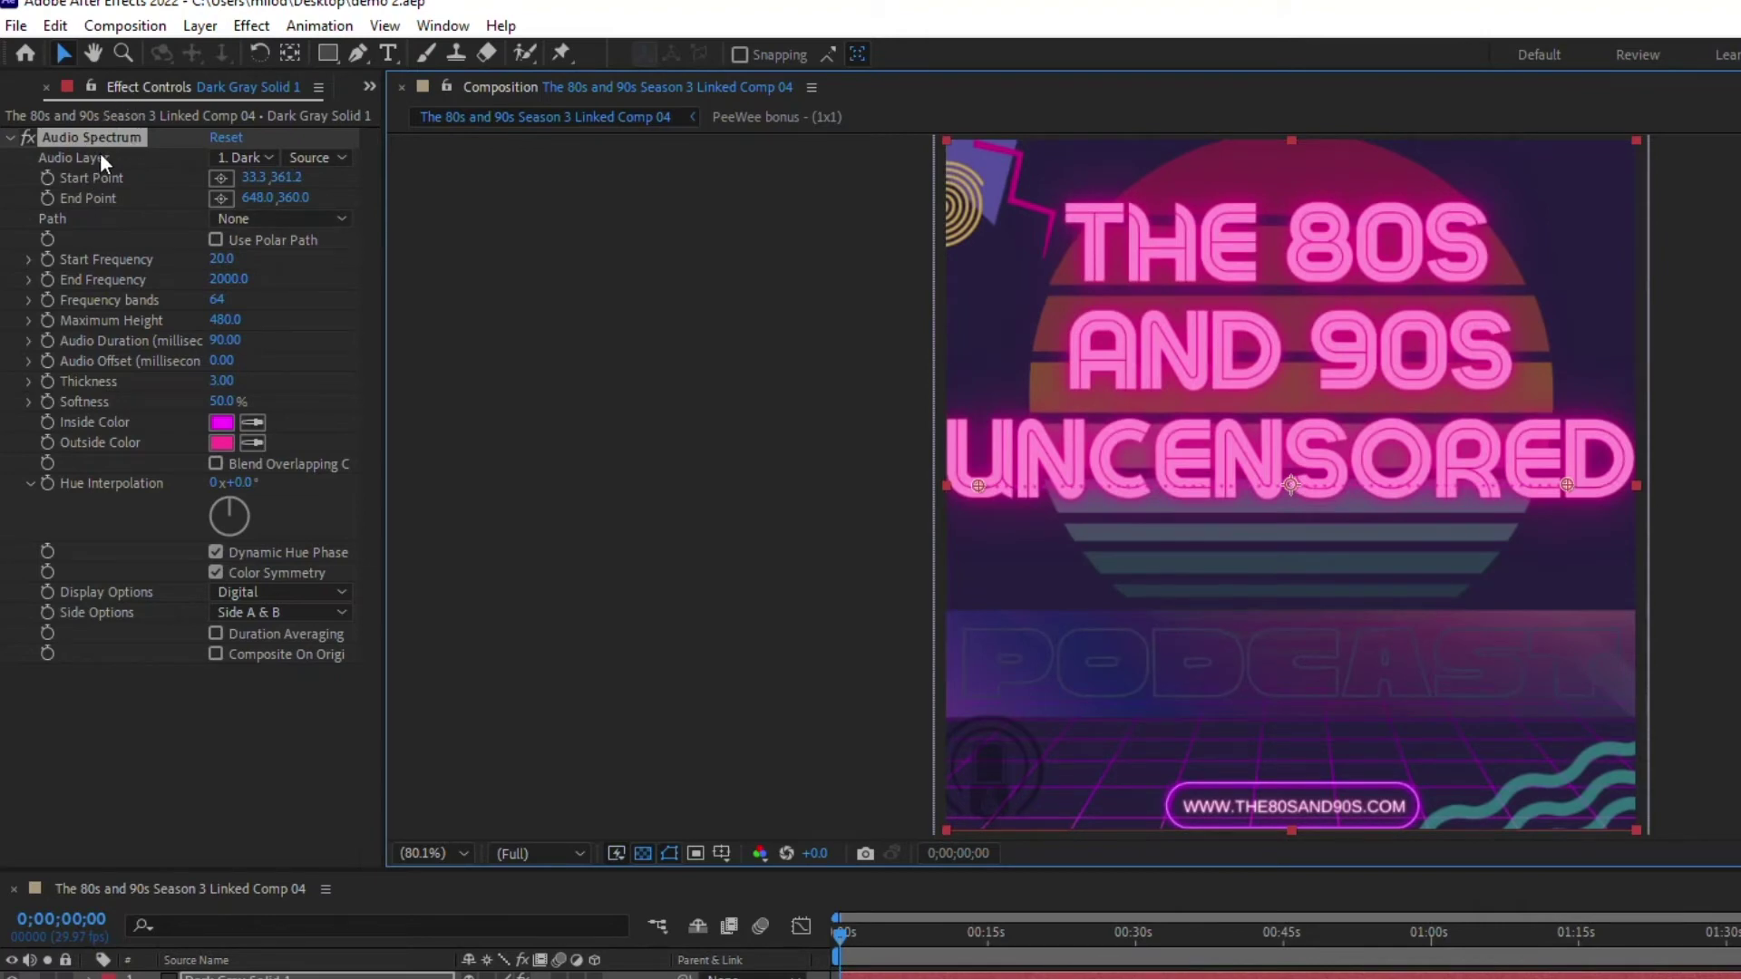
pyautogui.click(253, 177)
pyautogui.write('2.3')
pyautogui.press('Return')
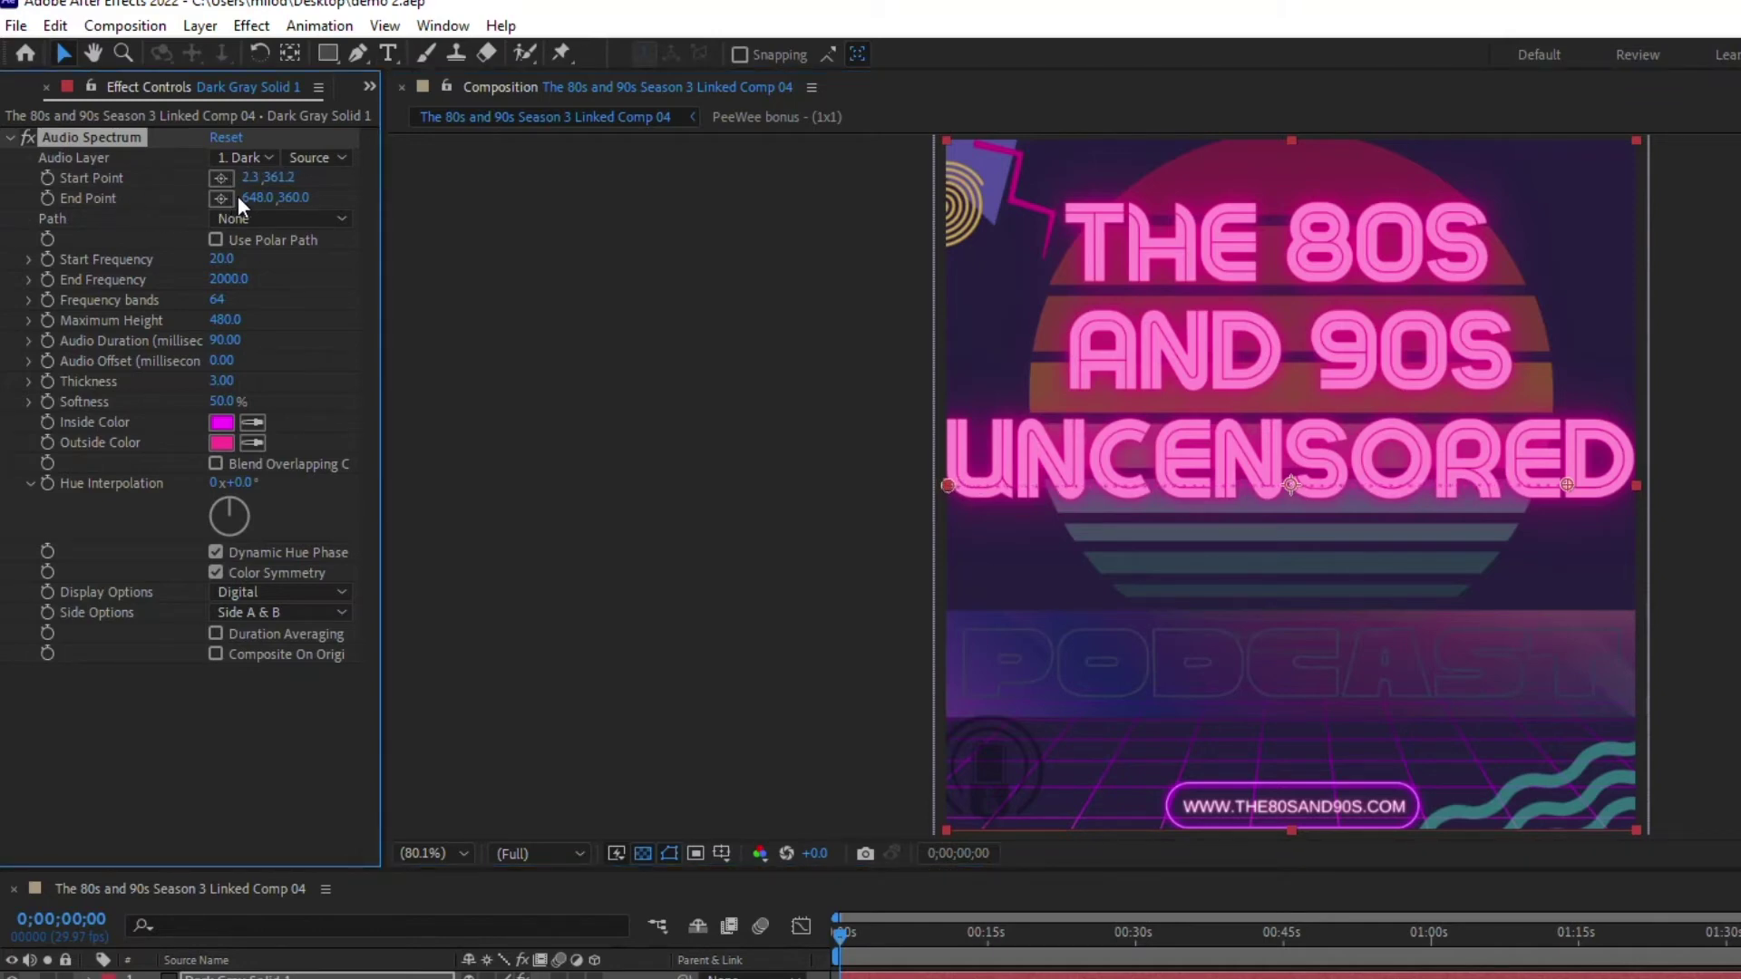
# Step: Stretch the End Point to the right edge and level it at Y 550.2
pyautogui.moveTo(249, 196); pyautogui.dragTo(340, 211)
pyautogui.moveTo(285, 178); pyautogui.dragTo(500, 185)
pyautogui.click(309, 177)
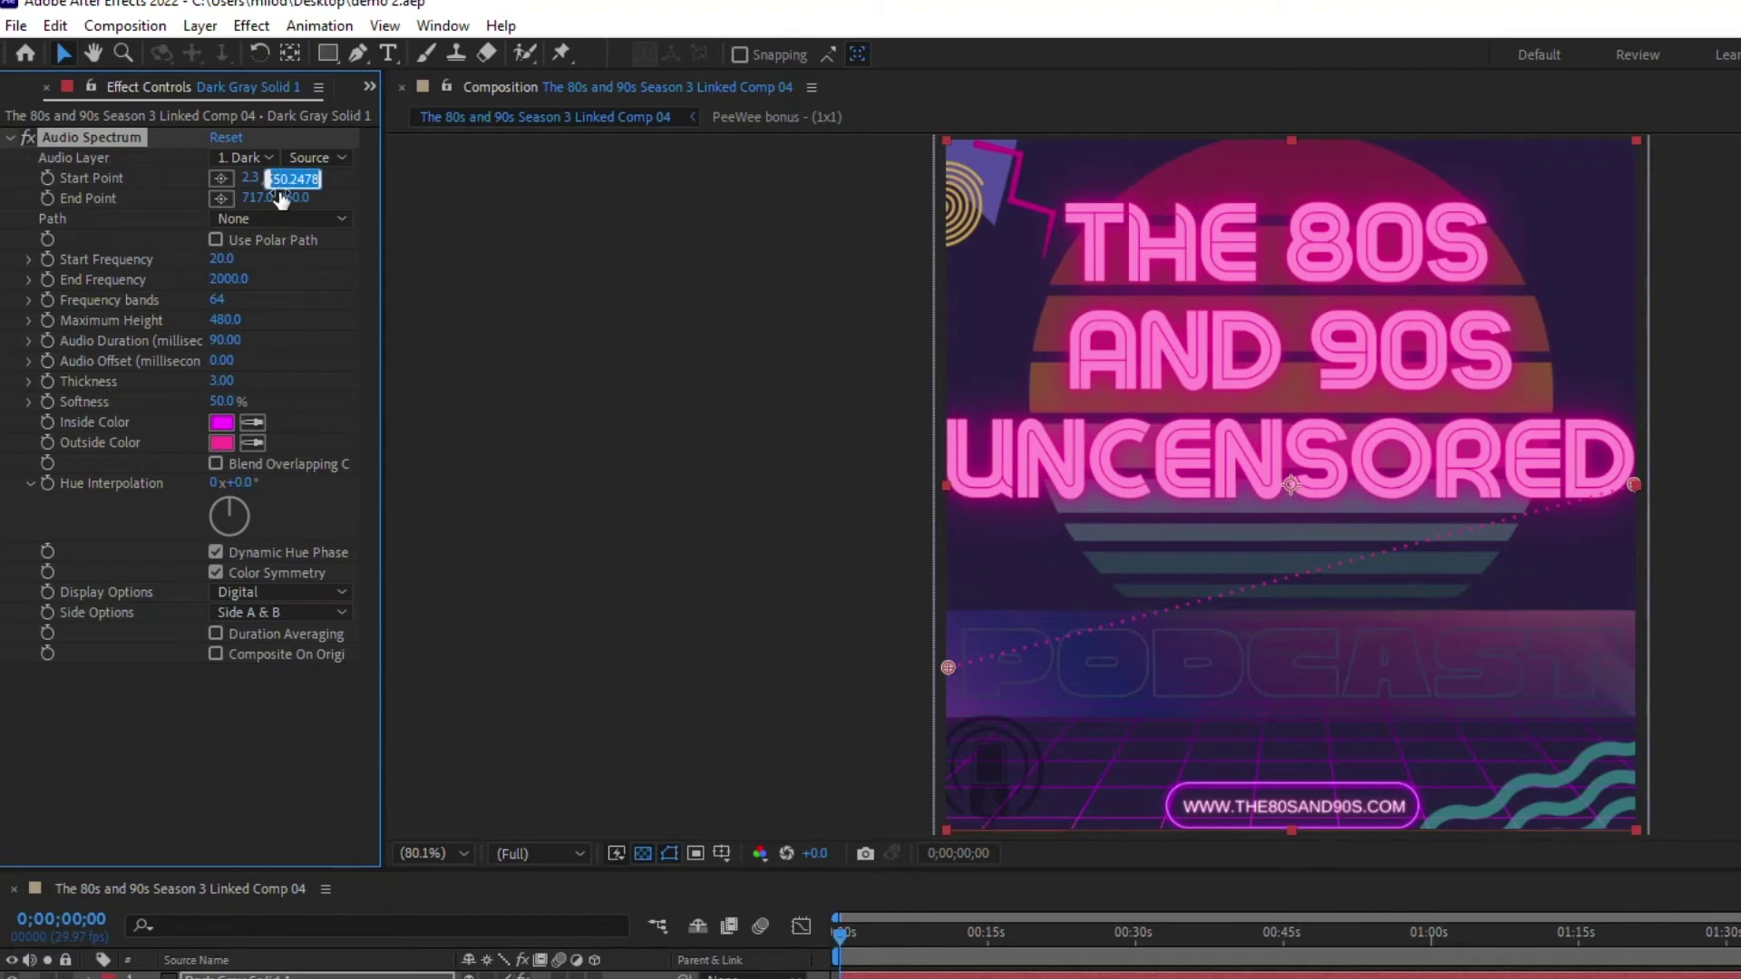
pyautogui.click(292, 197)
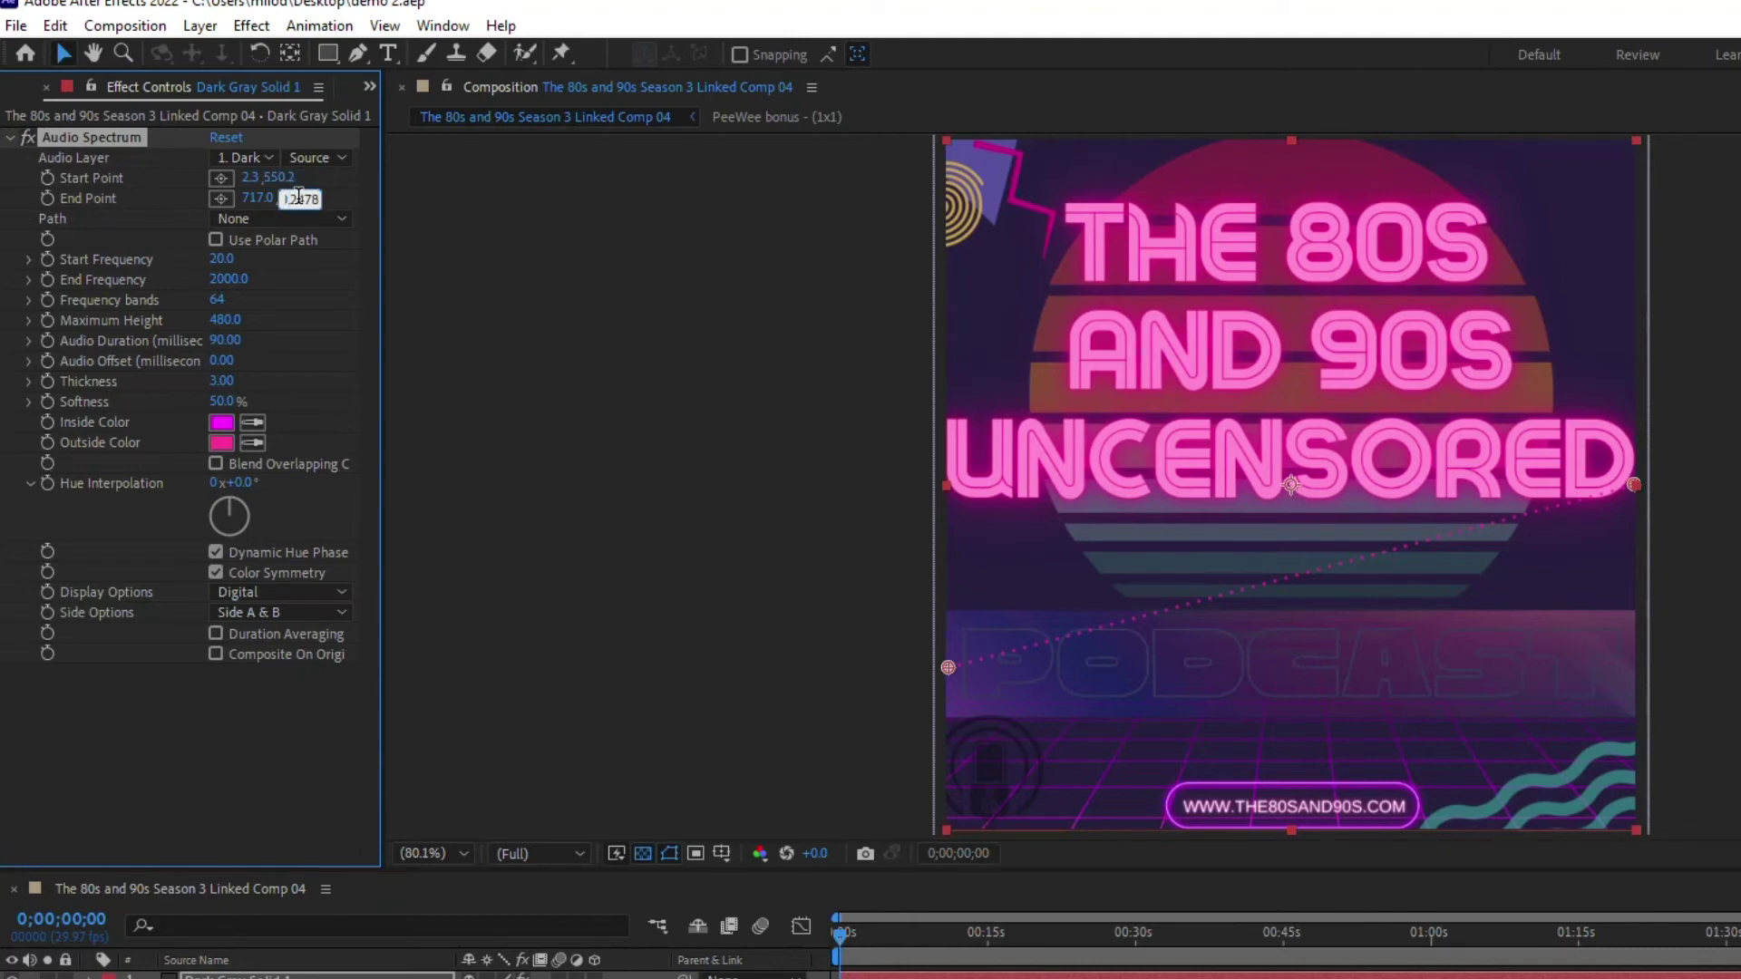
pyautogui.write('550.2')
pyautogui.press('Return')
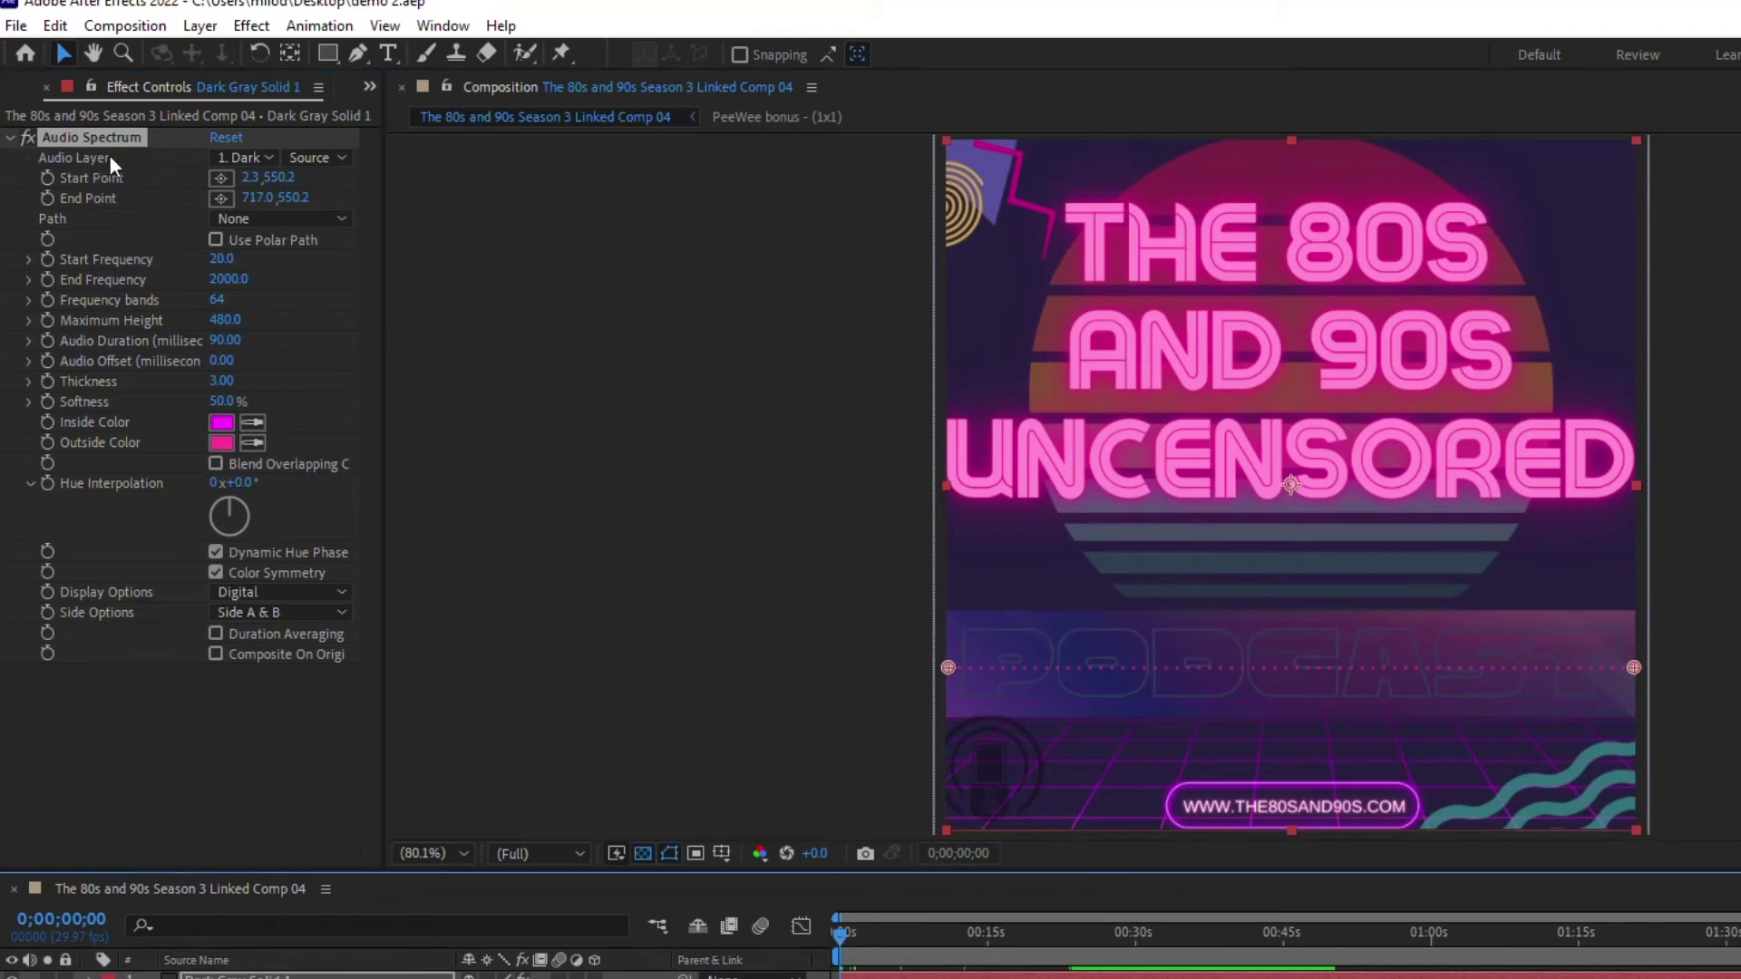
# Step: Set Audio Layer to 3. PeeWee bonus and preview the spectrum around nine seconds
pyautogui.click(234, 157)
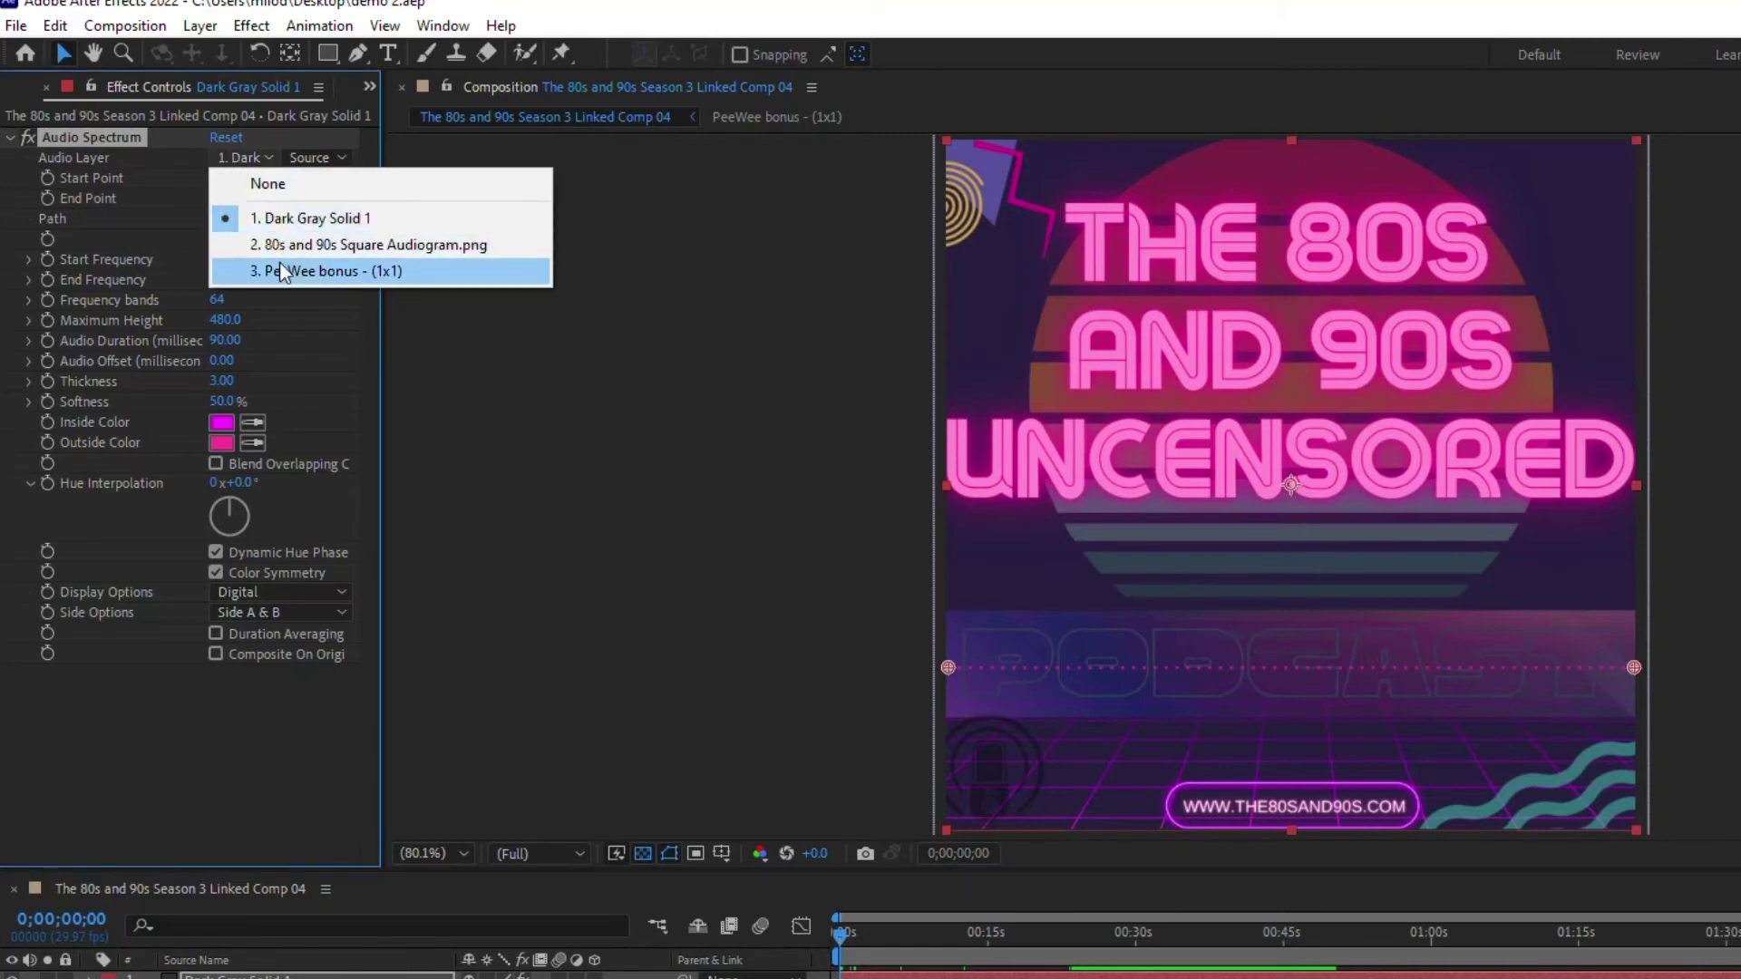
pyautogui.click(328, 272)
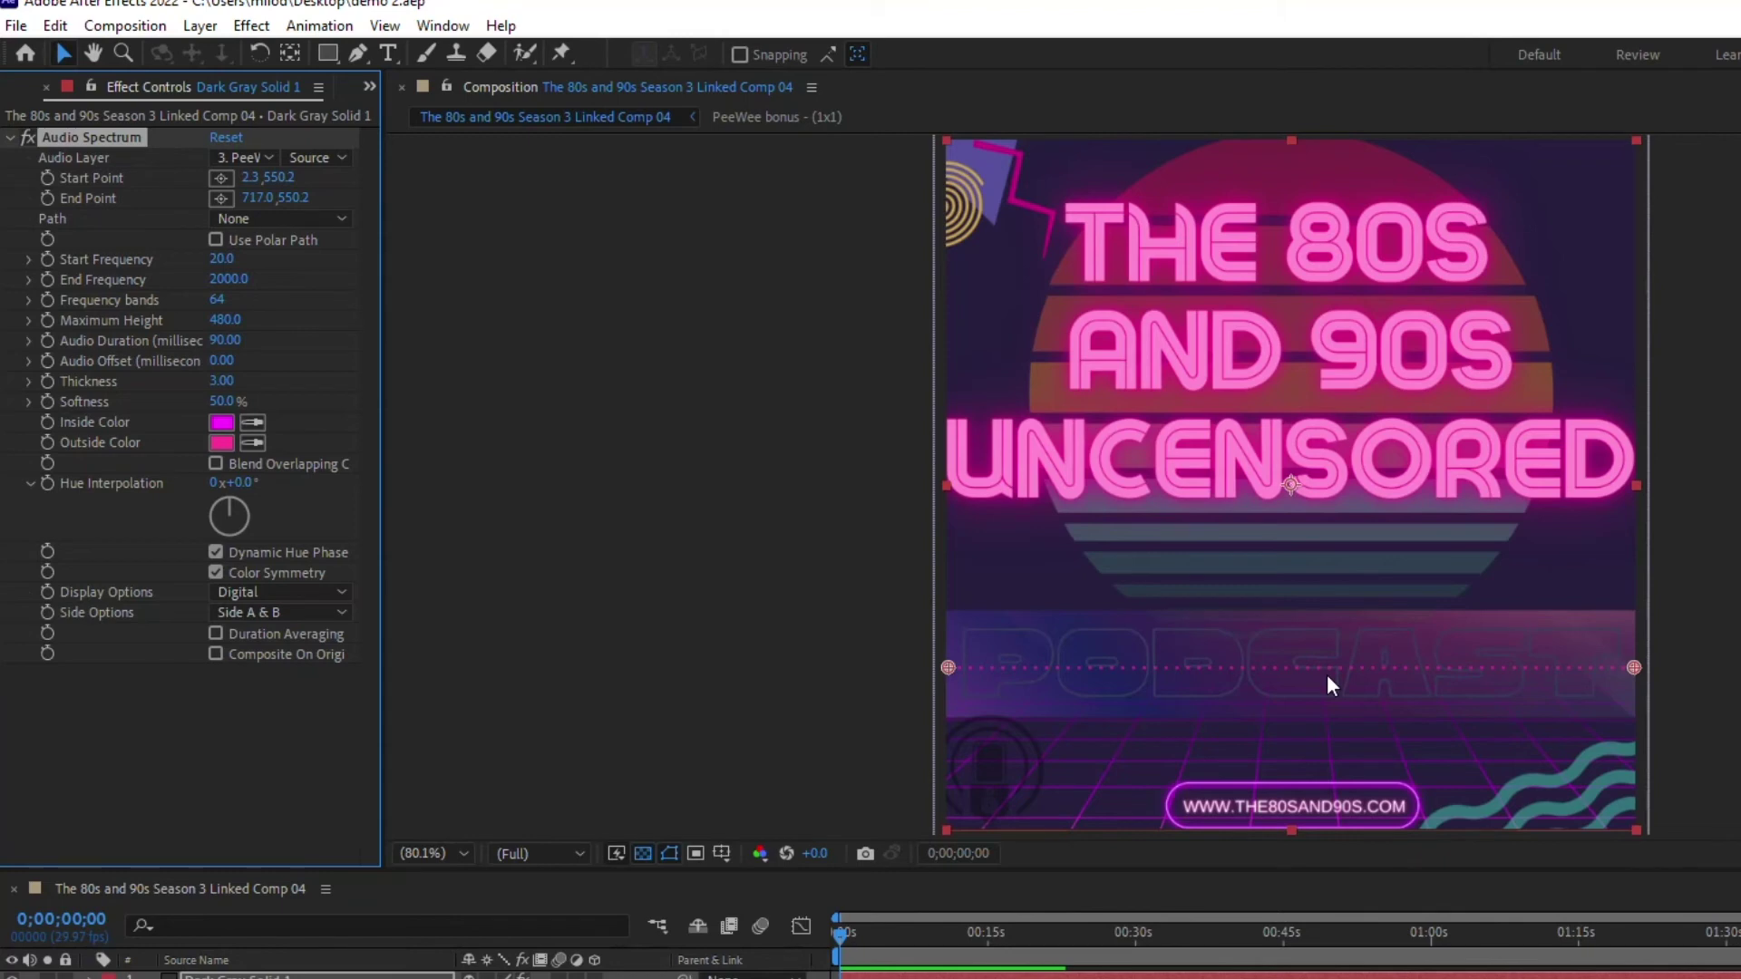
pyautogui.click(931, 934)
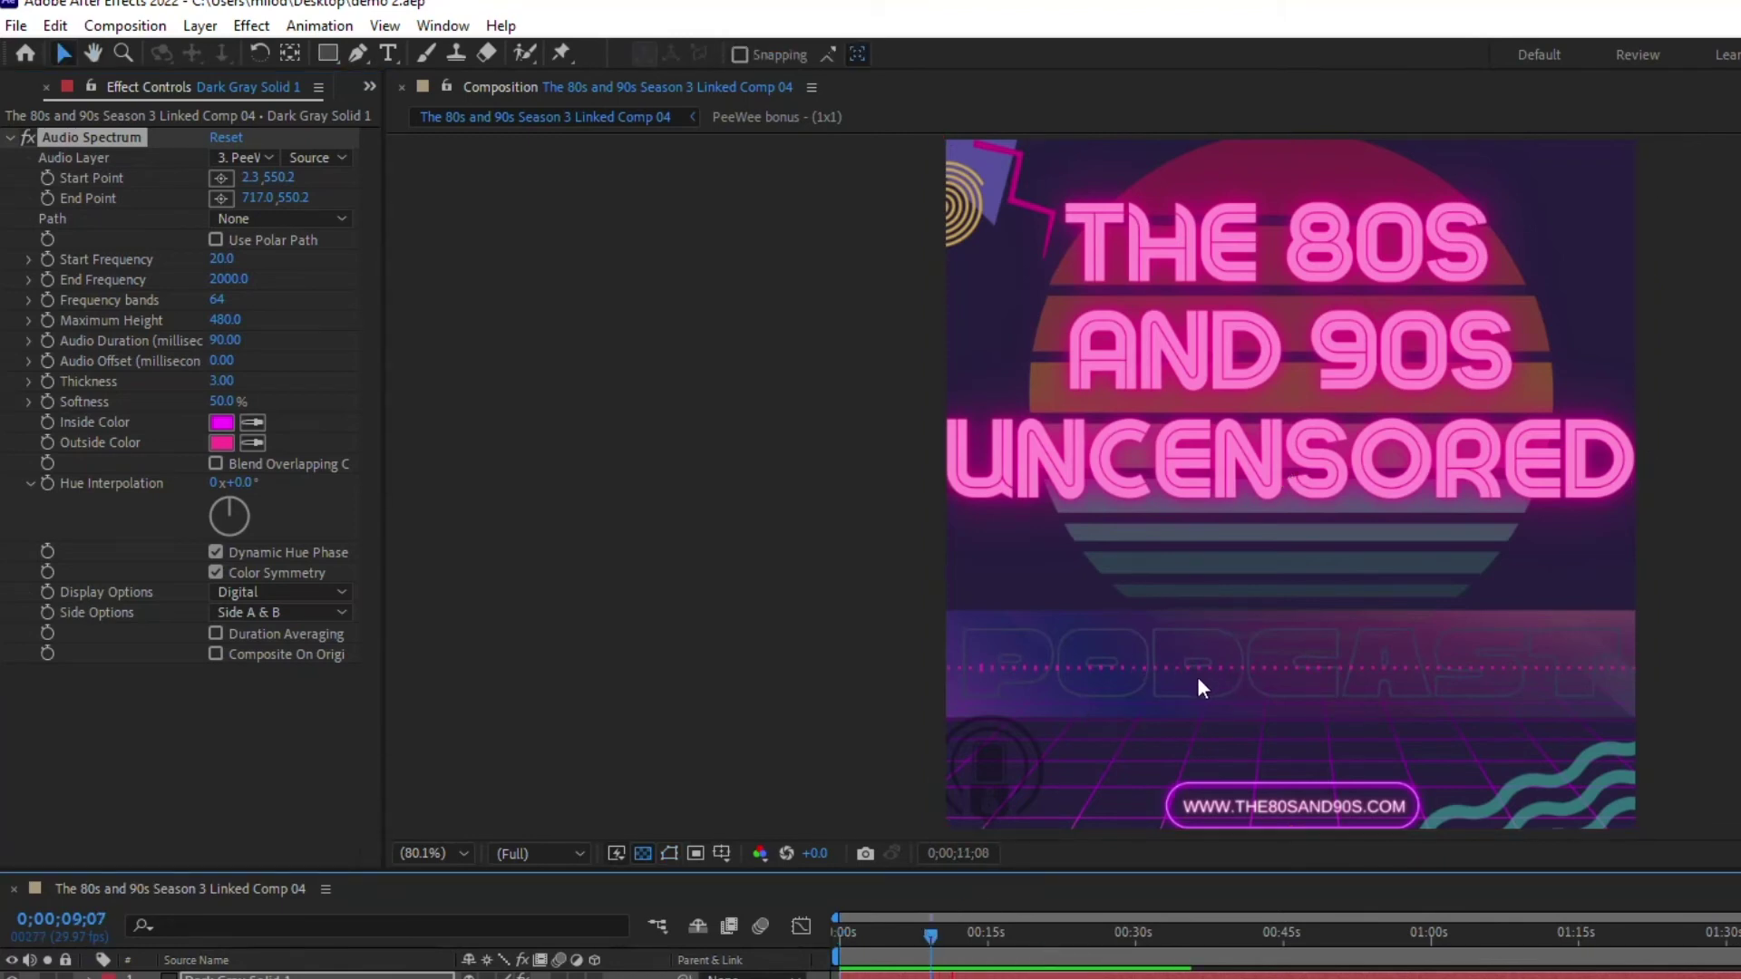
pyautogui.press('space')
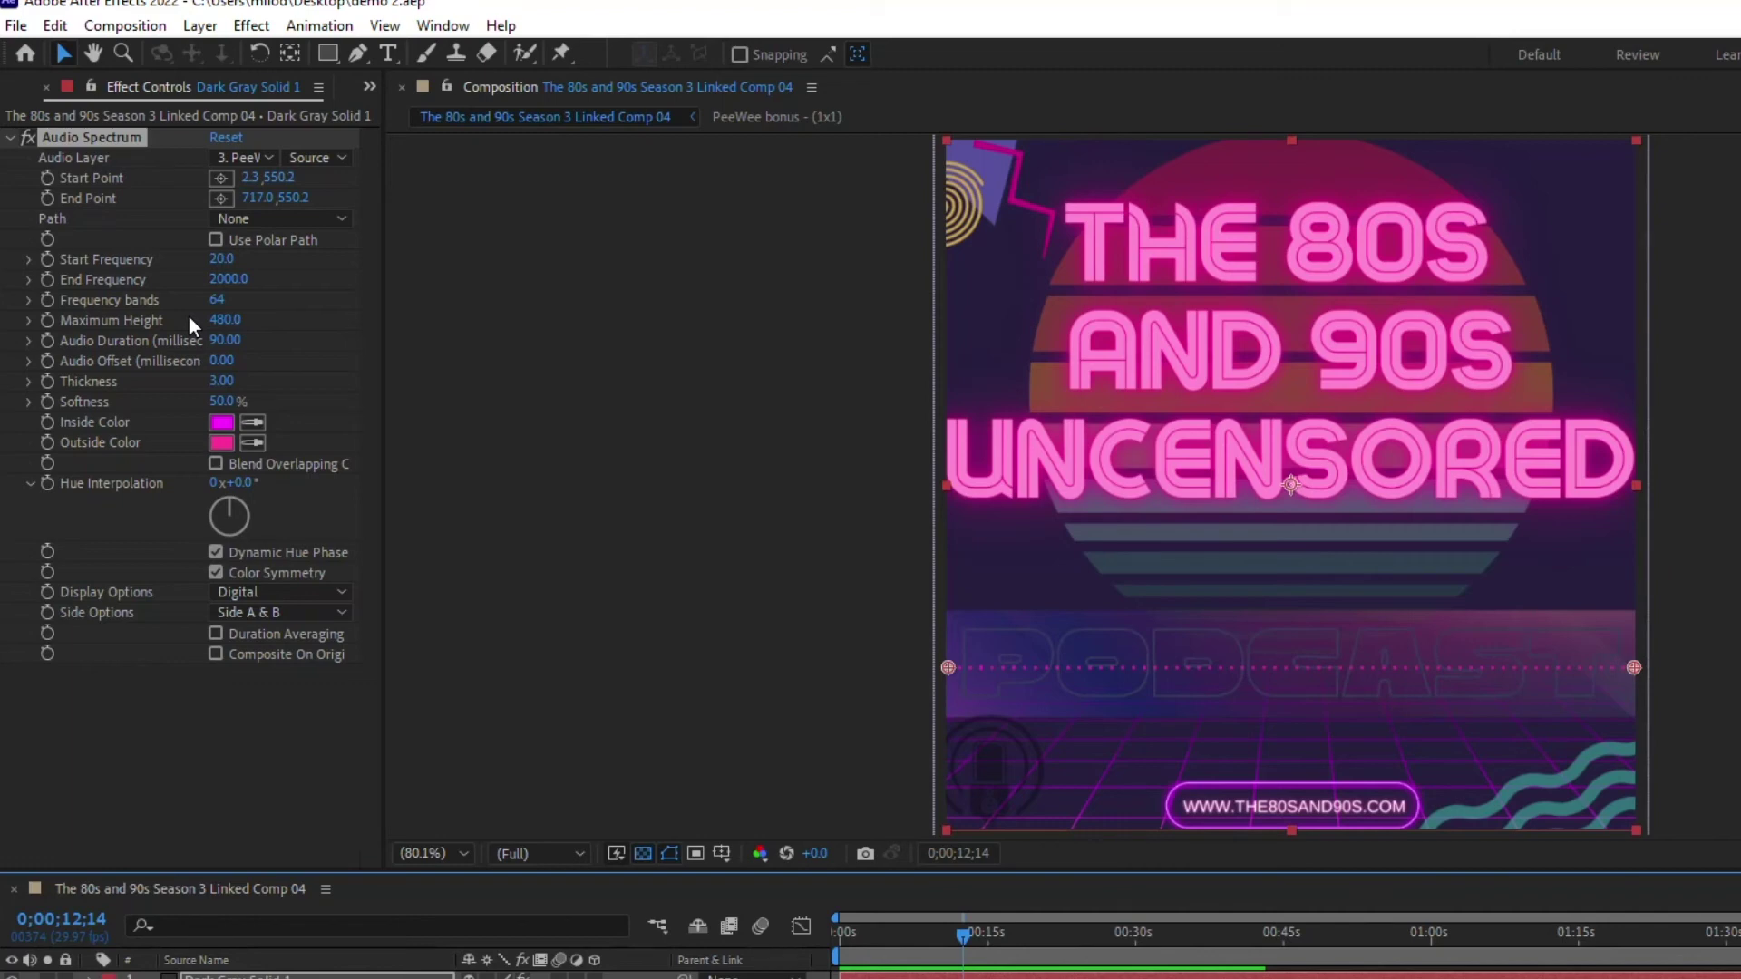
pyautogui.click(226, 281)
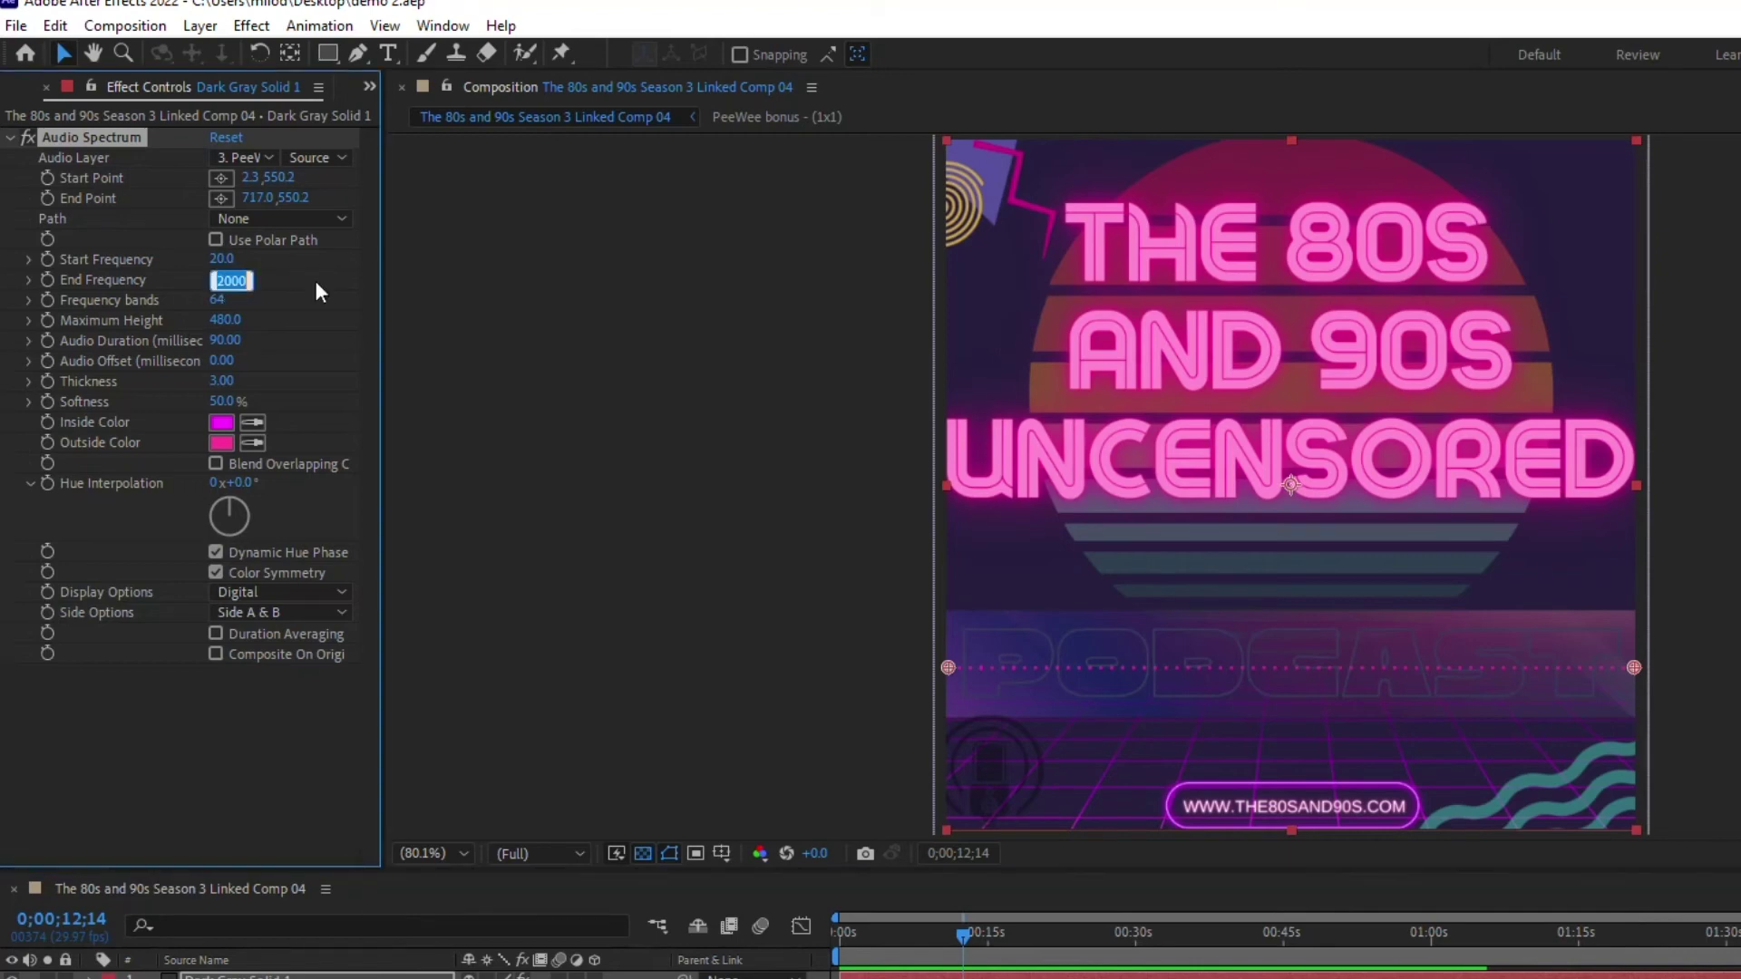
# Step: Set End Frequency 700, Frequency bands 50 and Maximum Height 2000, checking around 27 seconds
pyautogui.write('700')
pyautogui.press('Return')
pyautogui.click(218, 300)
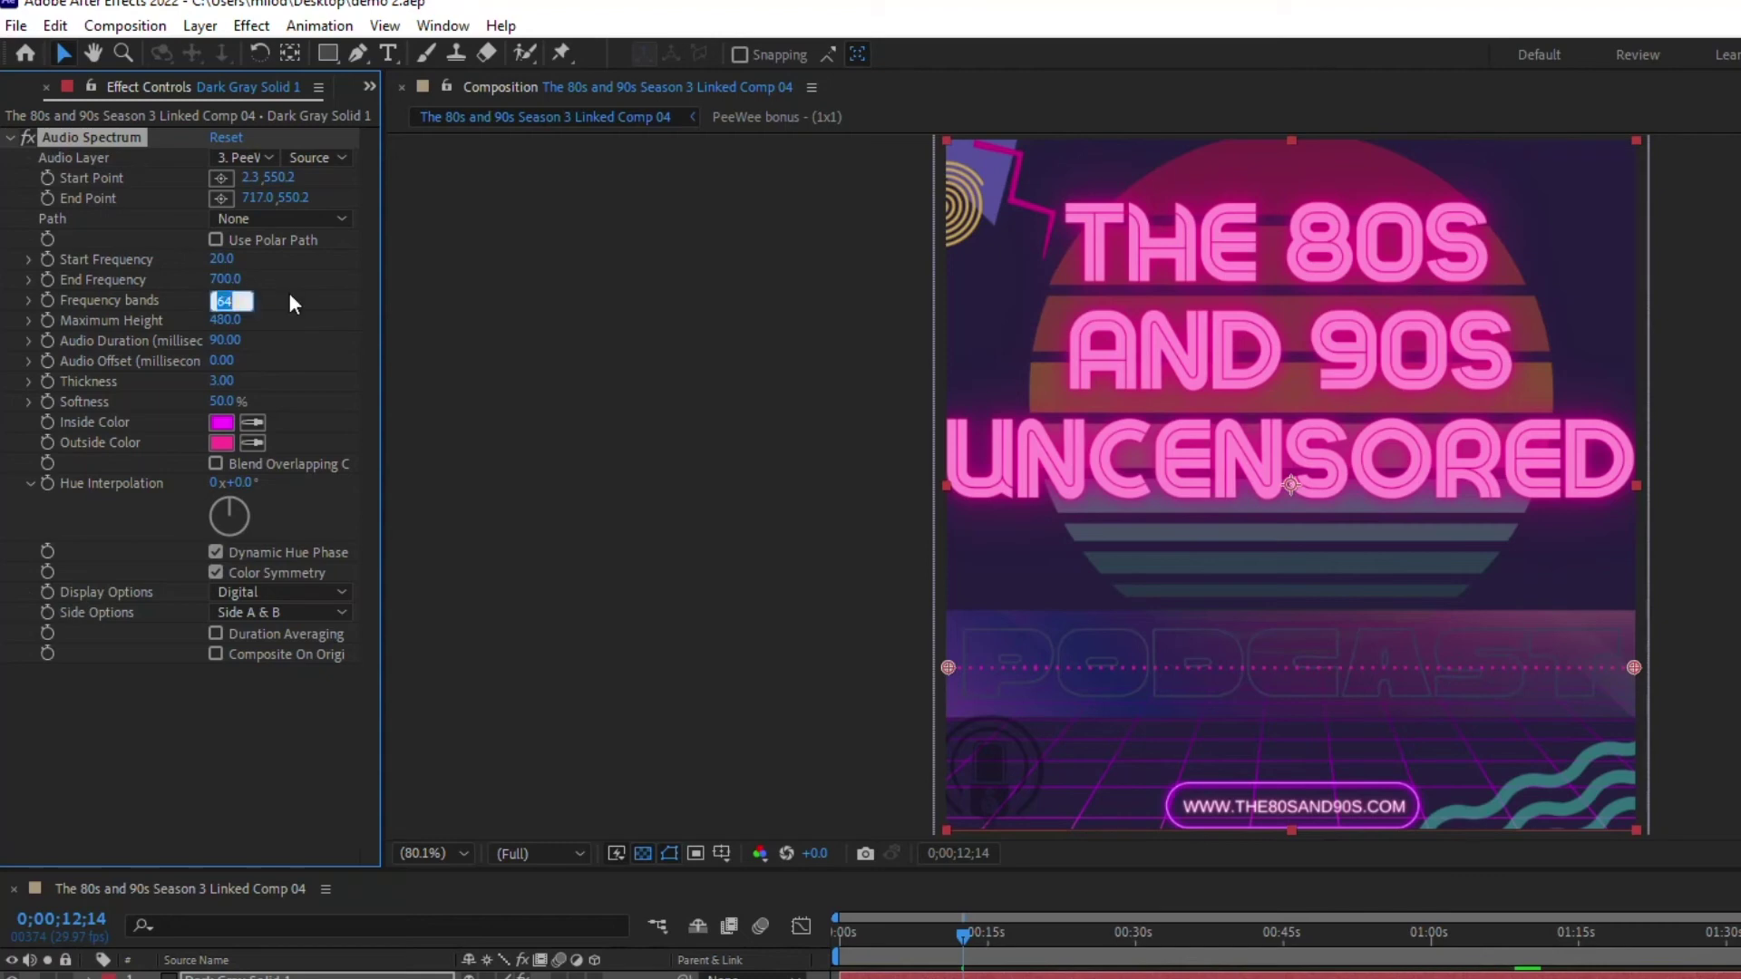
pyautogui.write('50')
pyautogui.press('Return')
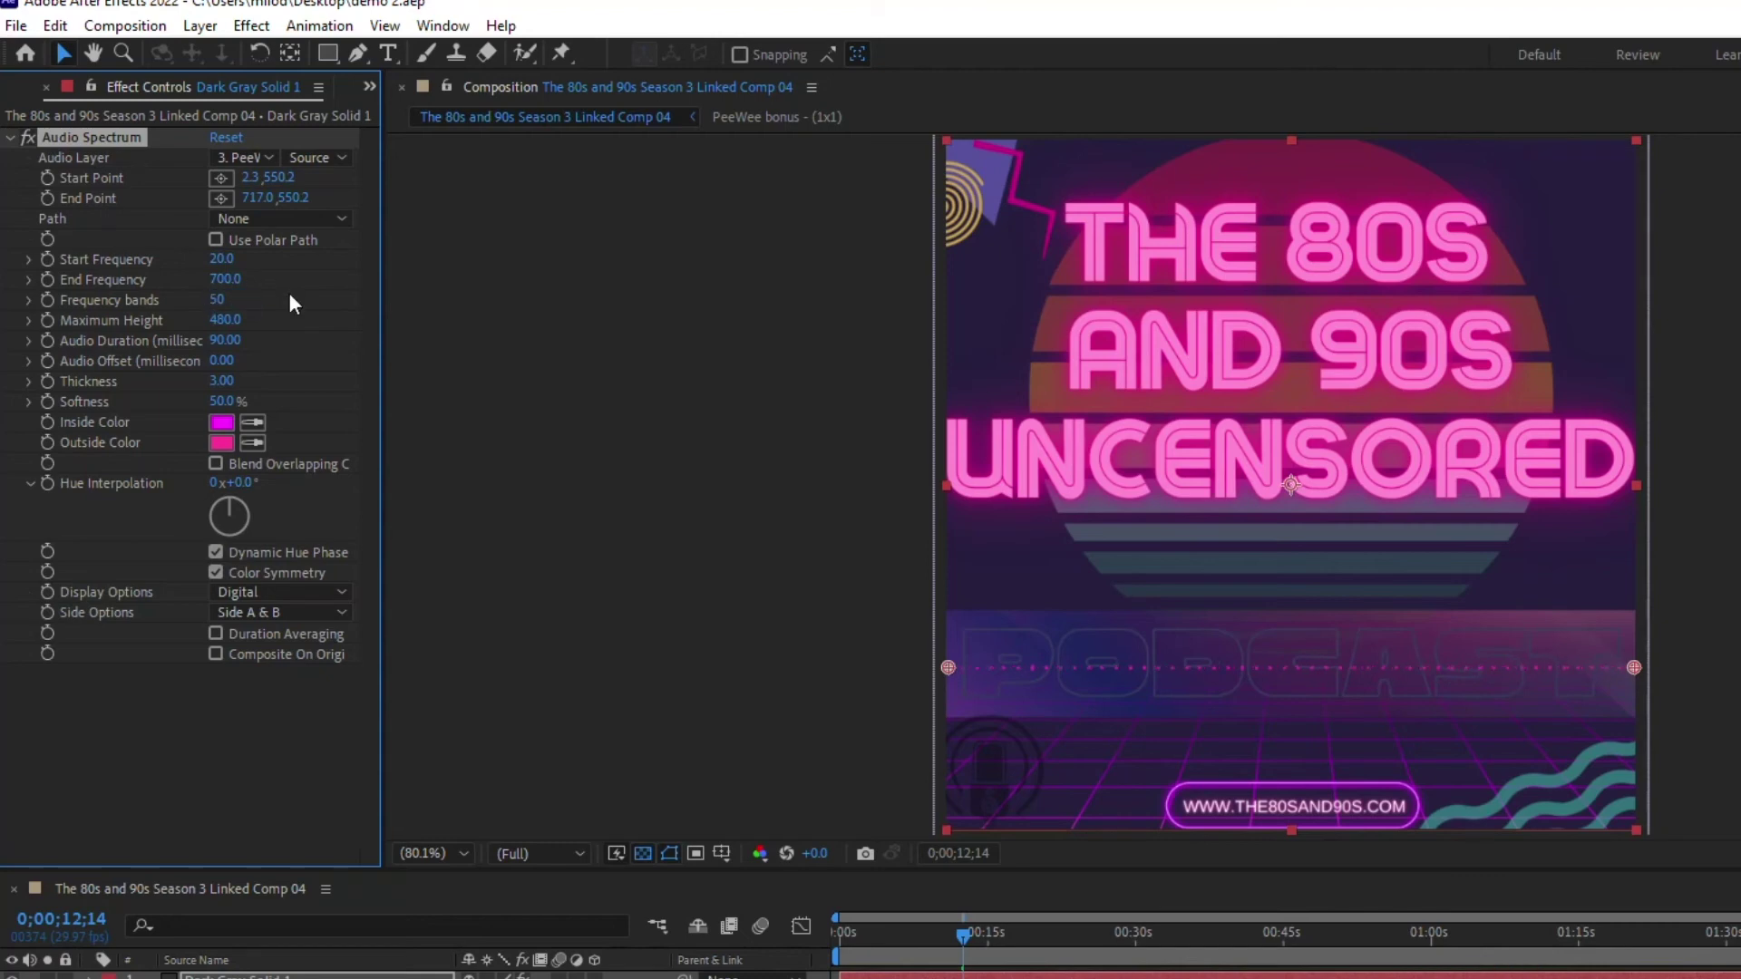
pyautogui.click(227, 320)
pyautogui.write('2000')
pyautogui.press('Return')
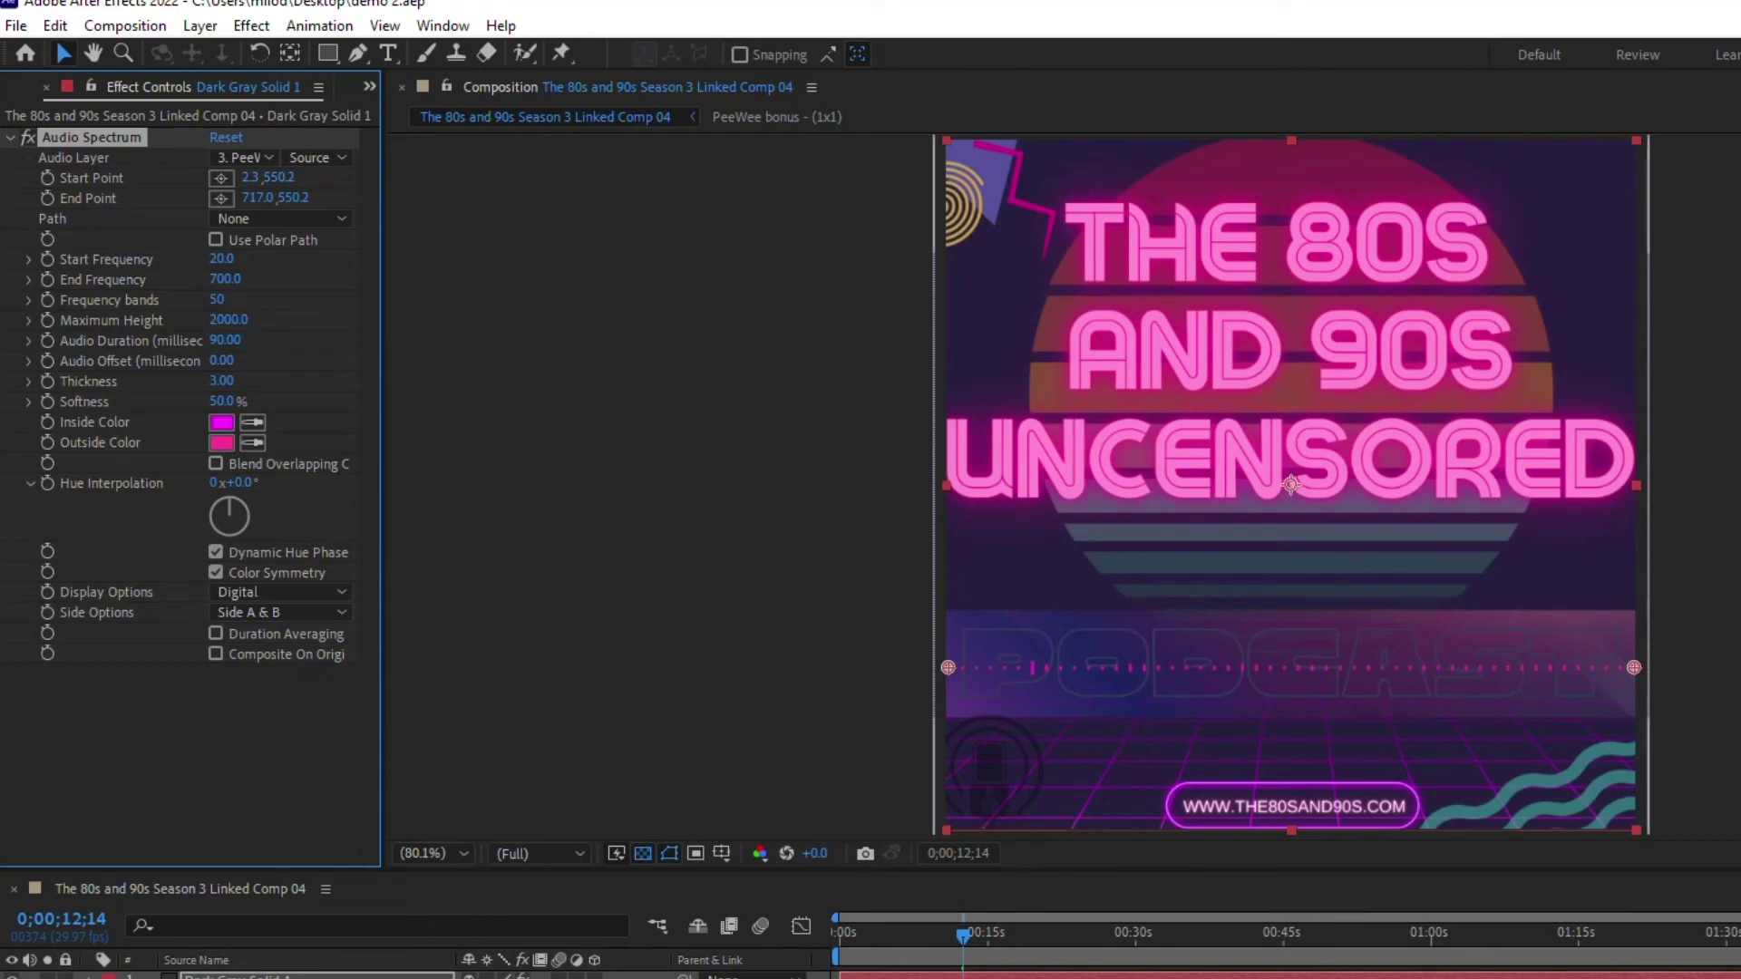
pyautogui.moveTo(963, 931); pyautogui.dragTo(1115, 931)
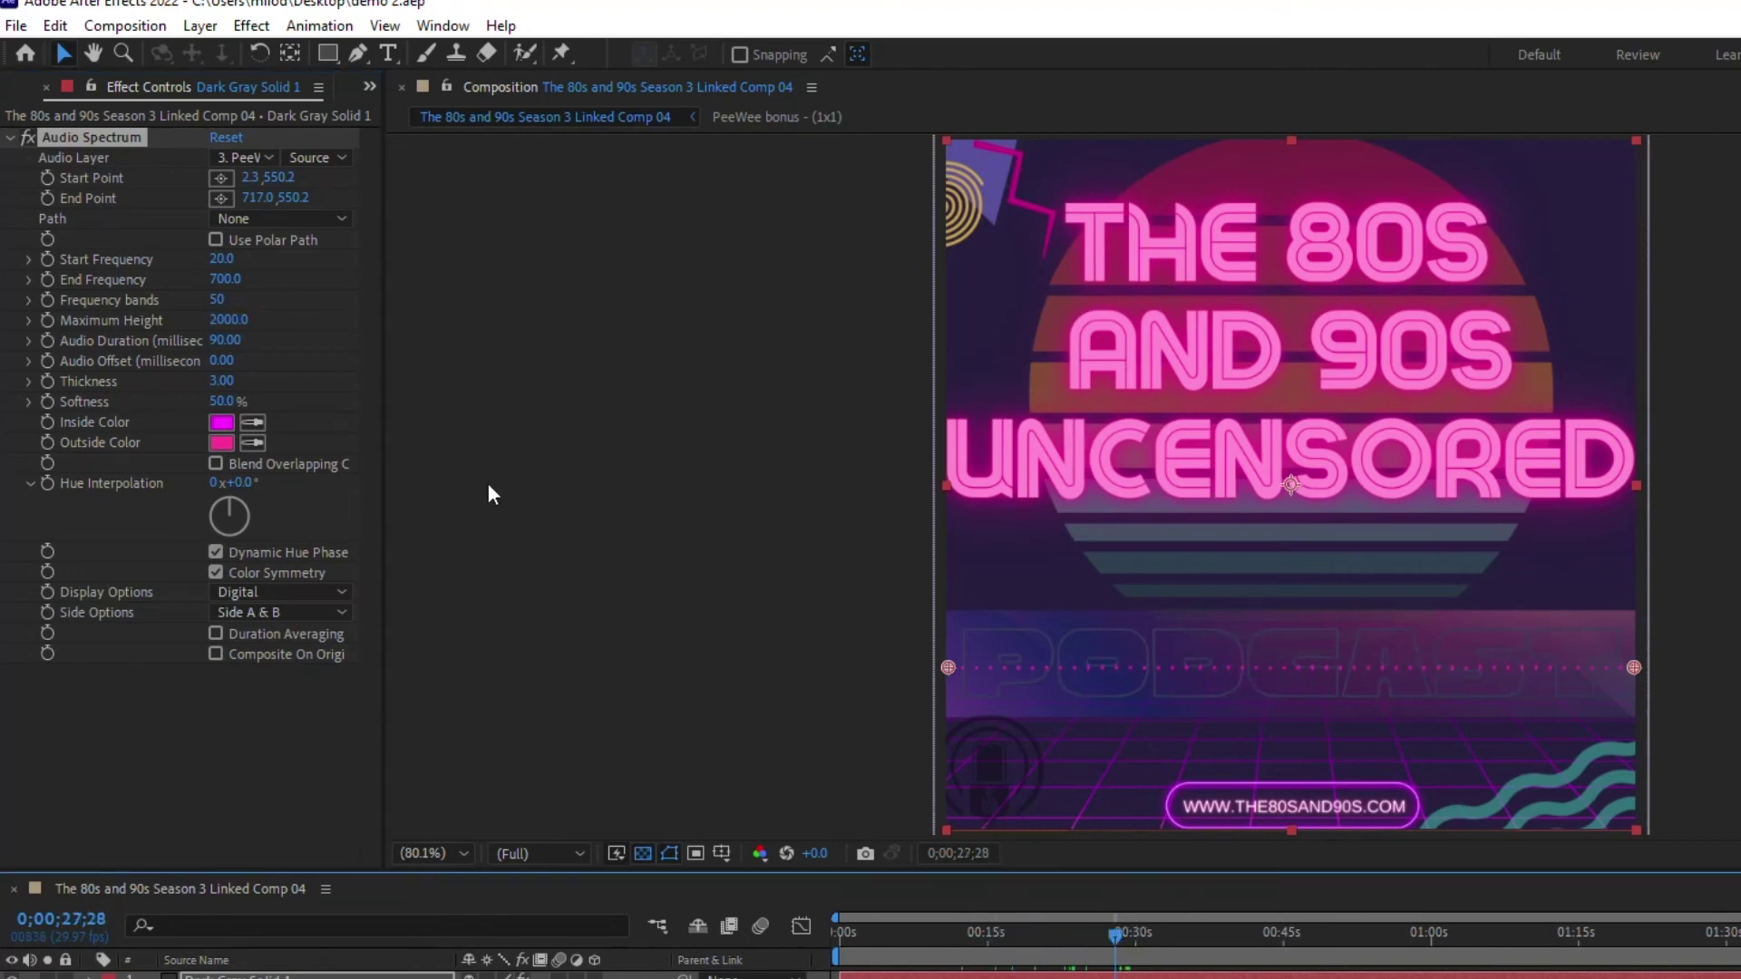
# Step: Set Audio Duration to 100, Thickness to 5 and Softness to 0%
pyautogui.click(224, 340)
pyautogui.write('100')
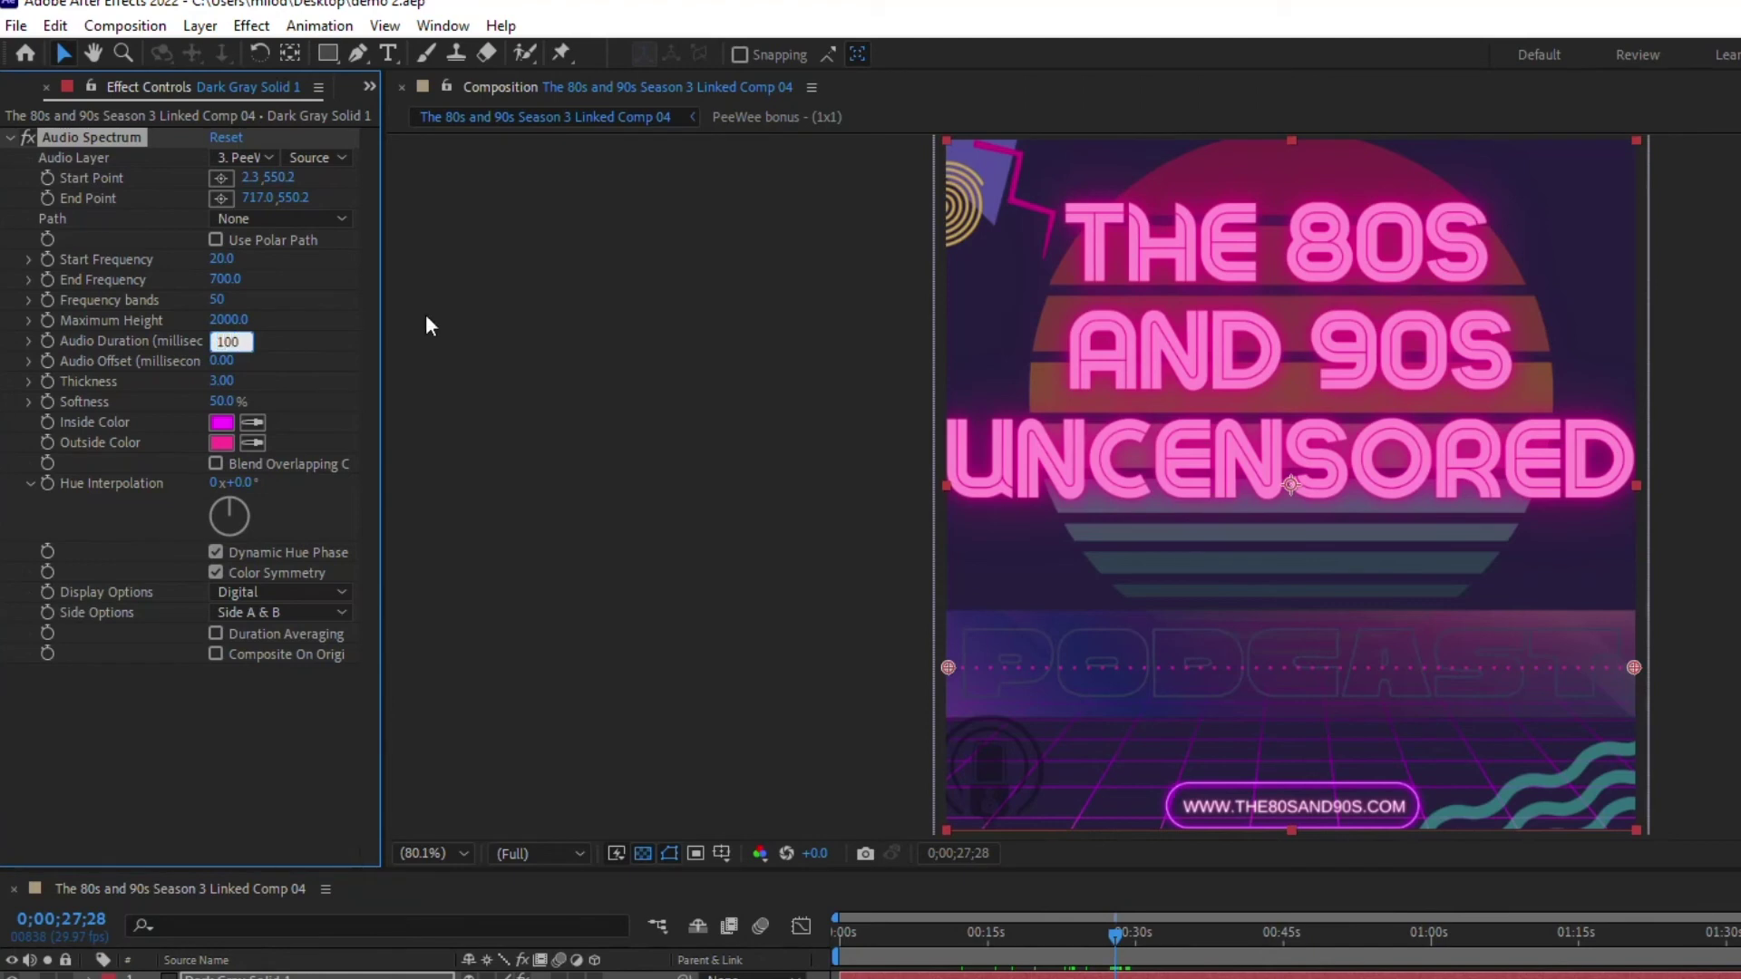
pyautogui.press('Return')
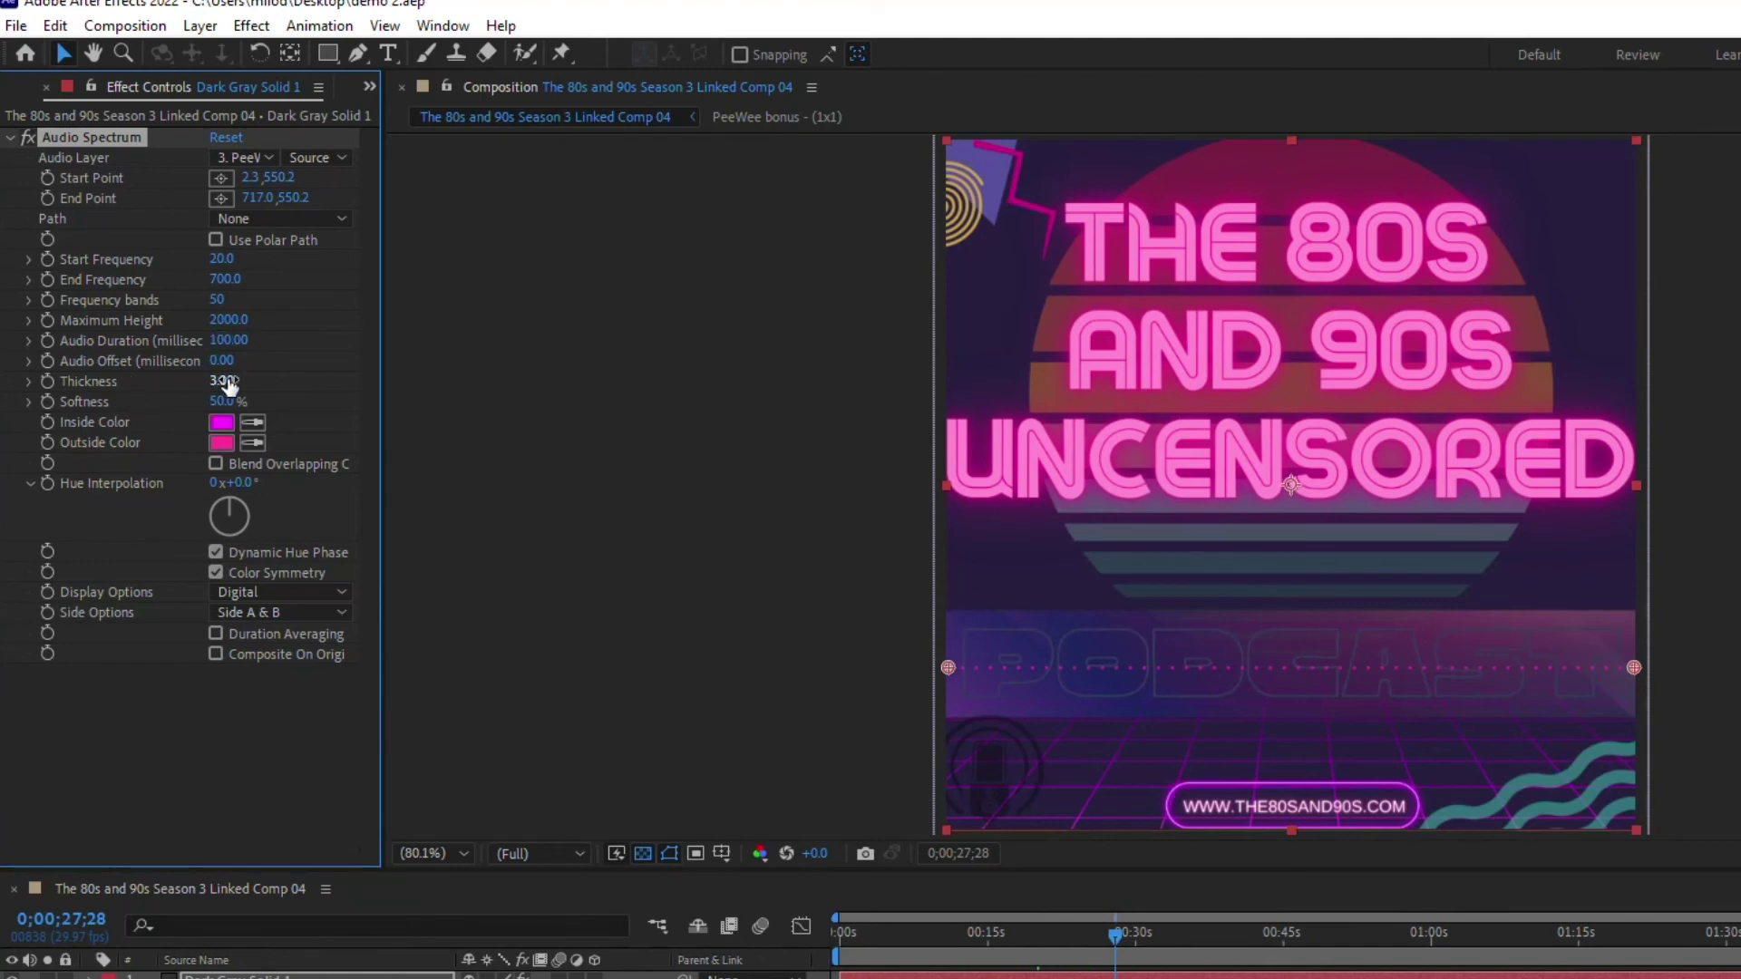
pyautogui.click(225, 382)
pyautogui.write('5')
pyautogui.press('Return')
pyautogui.click(217, 400)
pyautogui.write('0')
pyautogui.press('Return')
# Step: Make the Outside Color pale yellow E6E1B7 and the Inside Color yellow FFCF00
pyautogui.click(221, 442)
pyautogui.hotkey('ctrl', 'v')
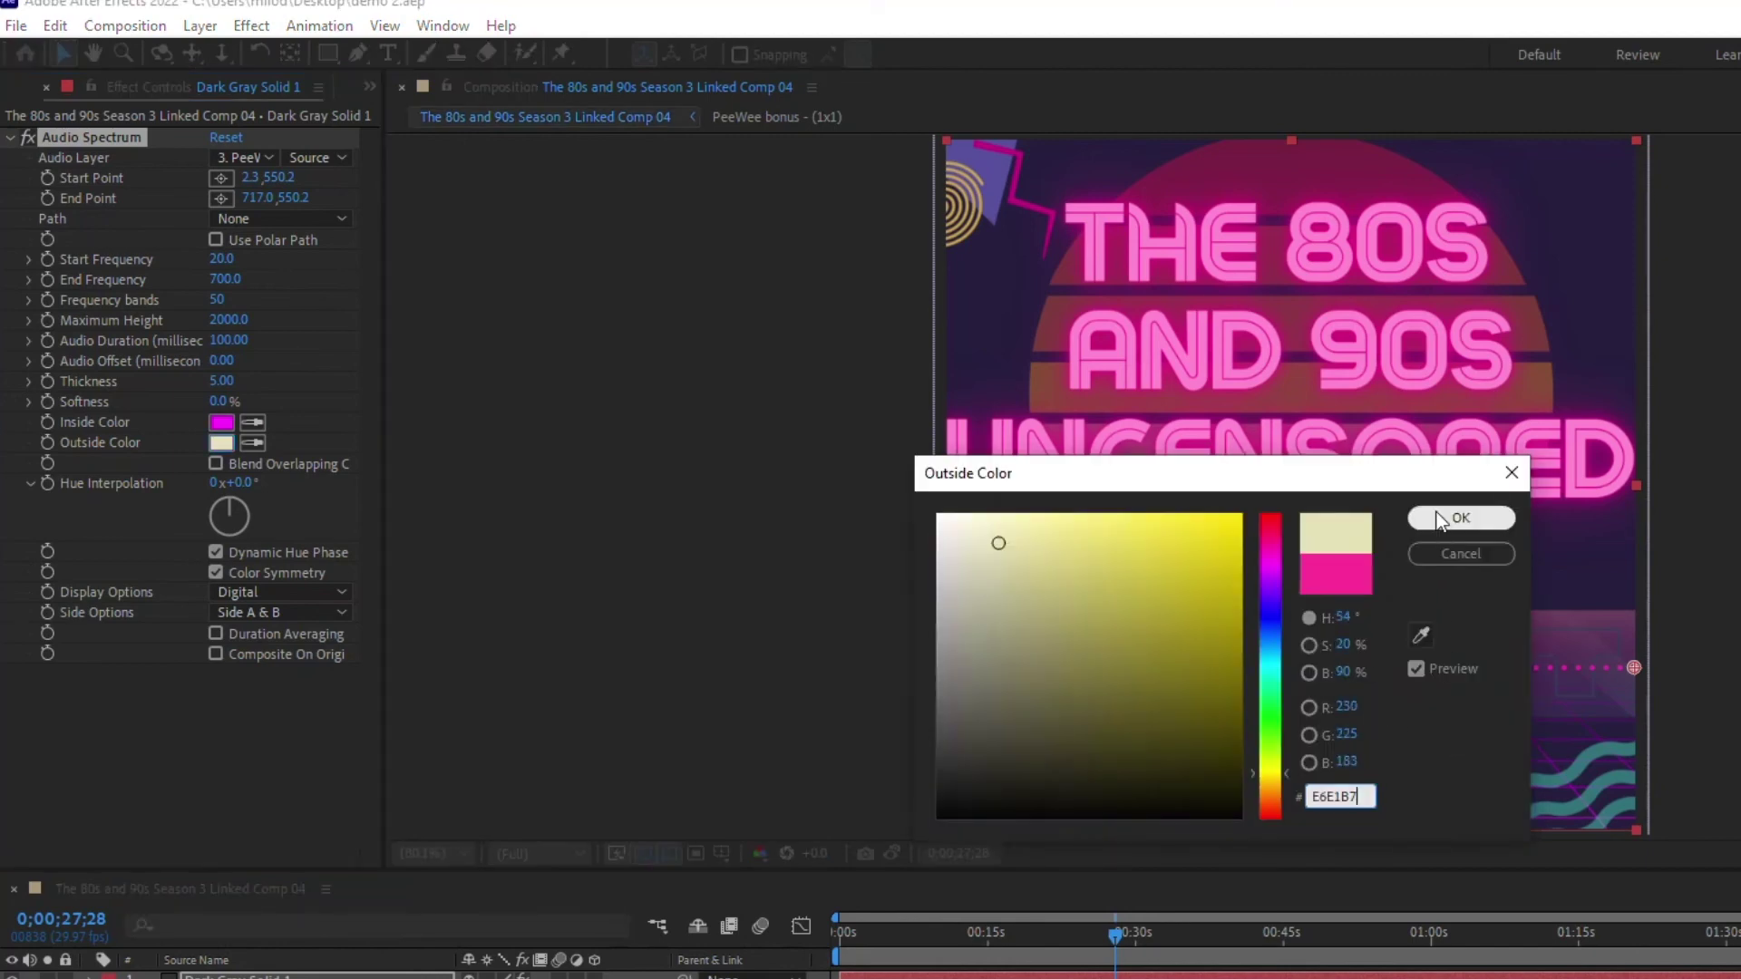
pyautogui.click(1460, 517)
pyautogui.click(221, 421)
pyautogui.hotkey('ctrl', 'v')
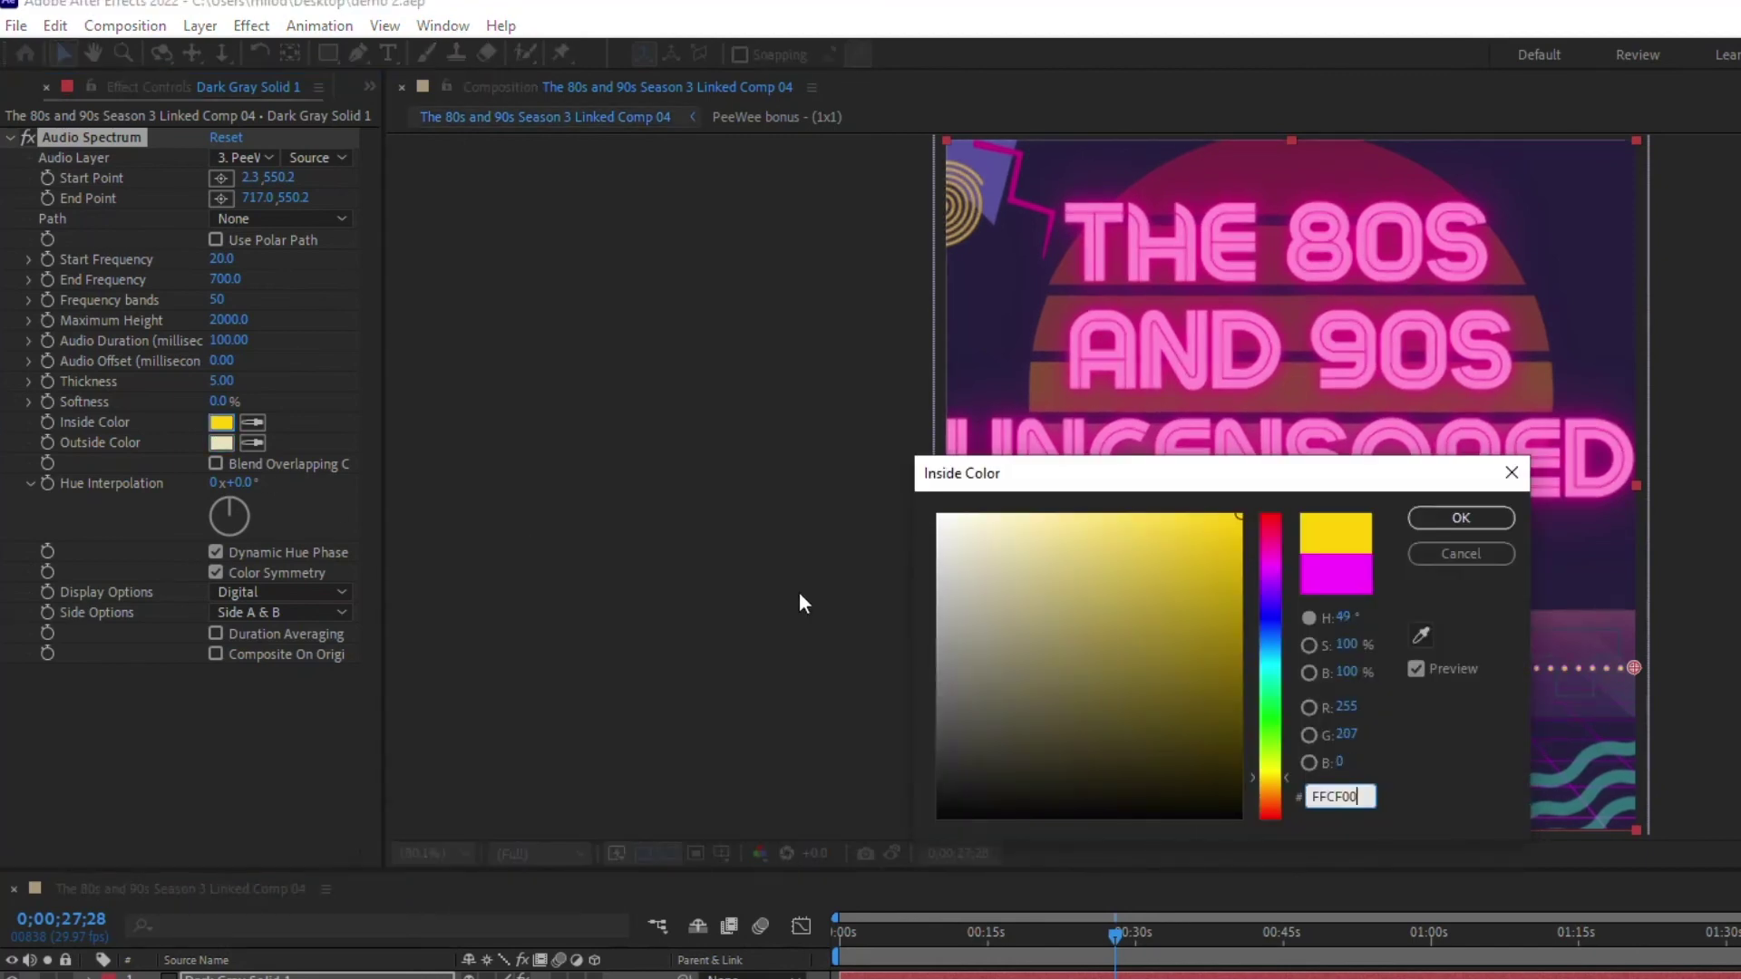
pyautogui.click(1452, 519)
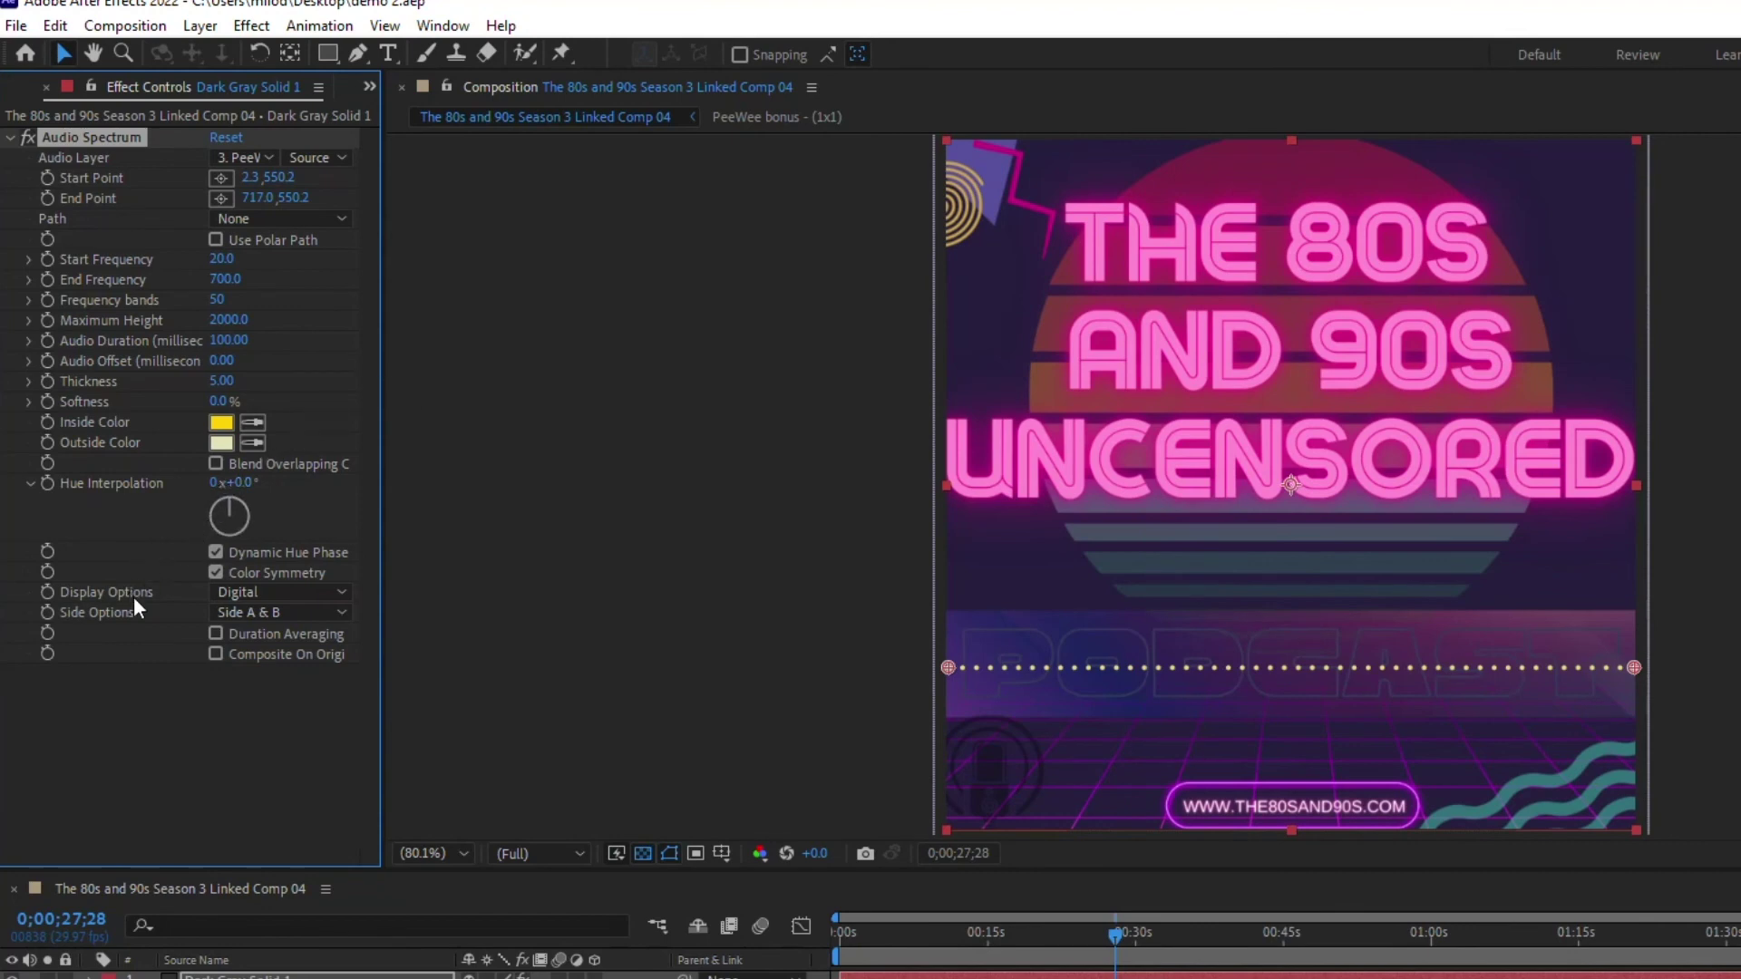
# Step: Review the Audio Spectrum Display Options, keeping the Digital dotted style
pyautogui.click(240, 595)
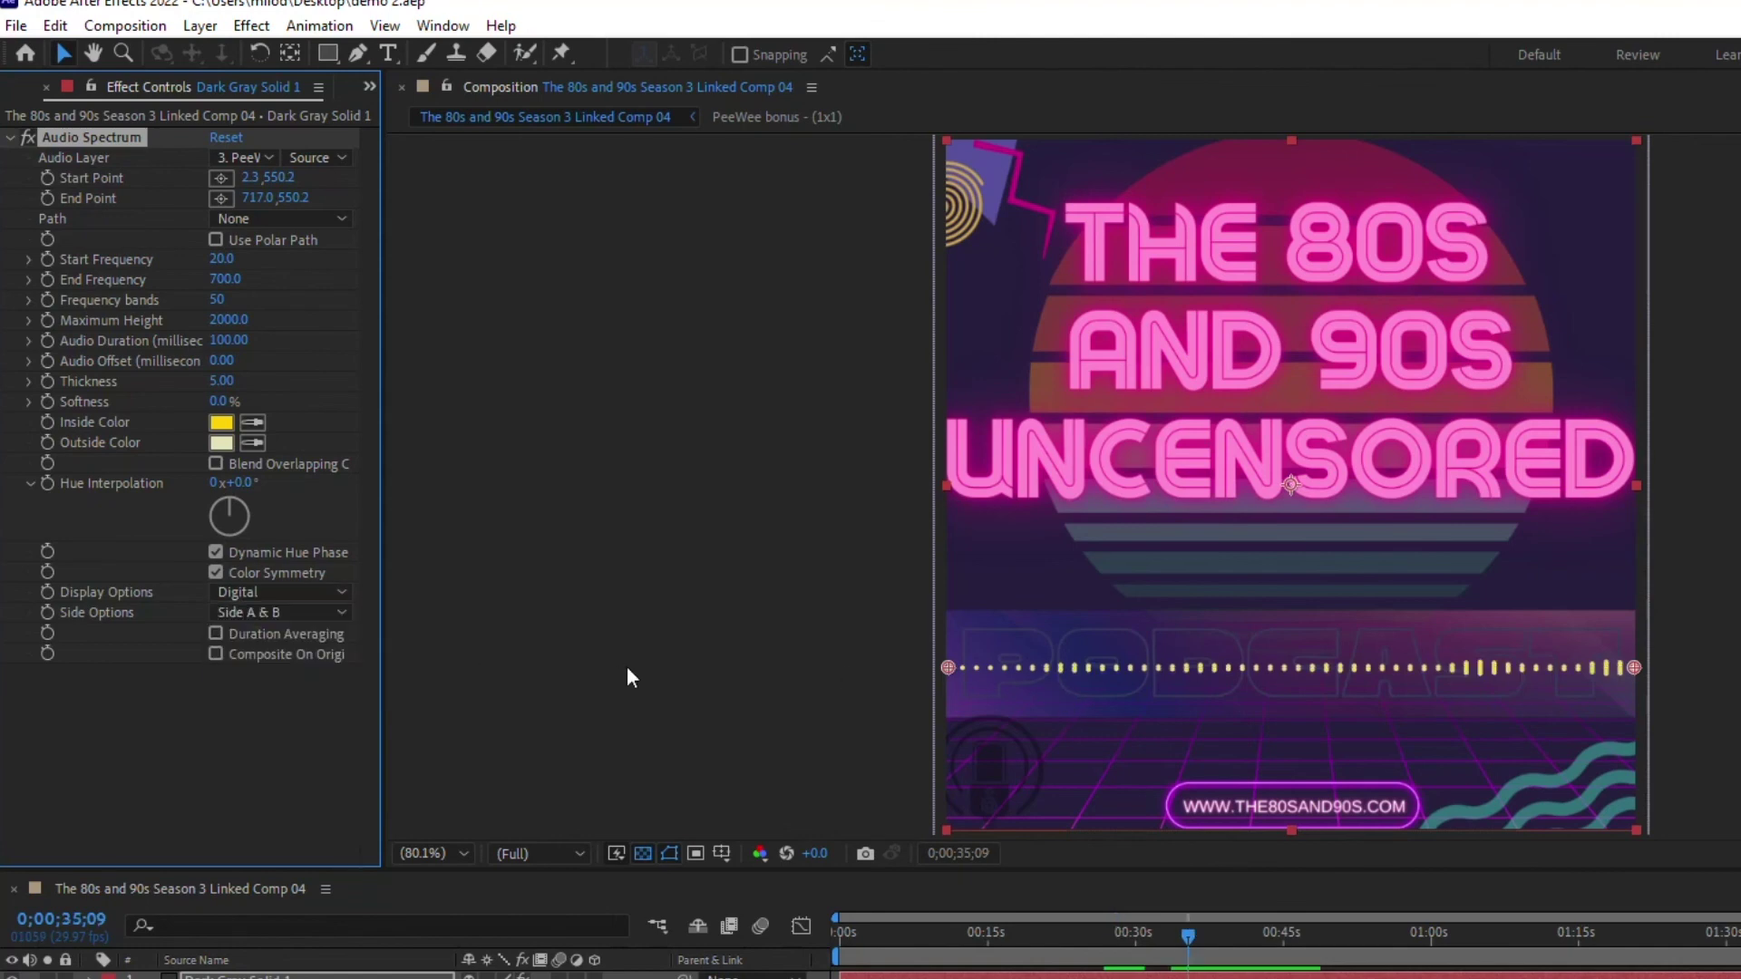